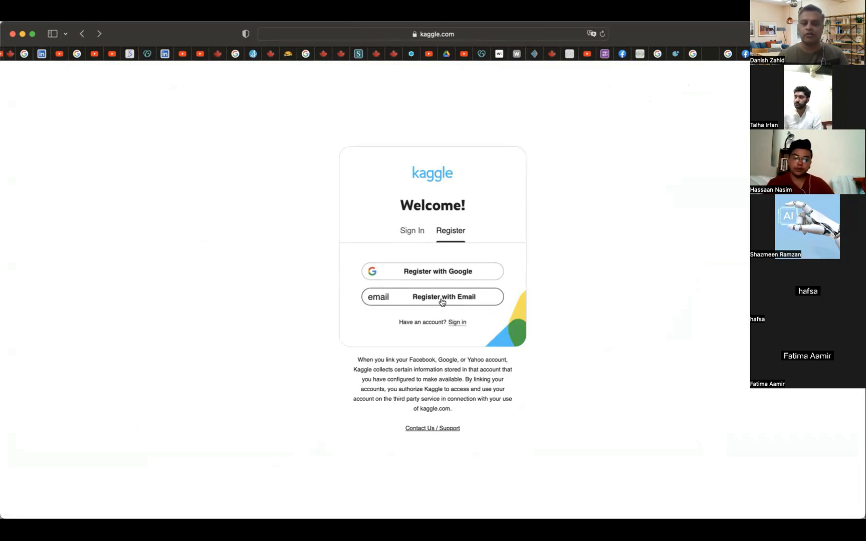
Sign in to Kaggle by email, entering the account username and password.
{"action": "left_click", "coordinate": [414, 237]}
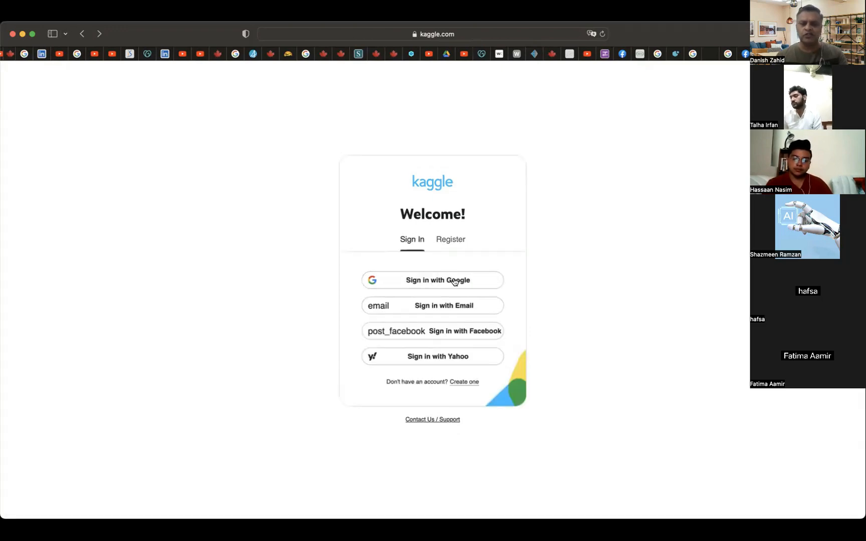
{"action": "left_click", "coordinate": [450, 306]}
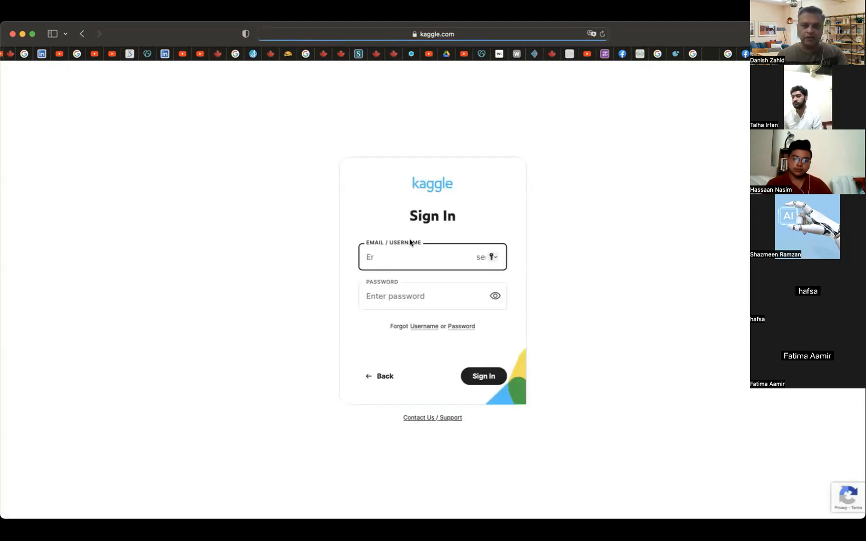
{"action": "type", "text": "da"}
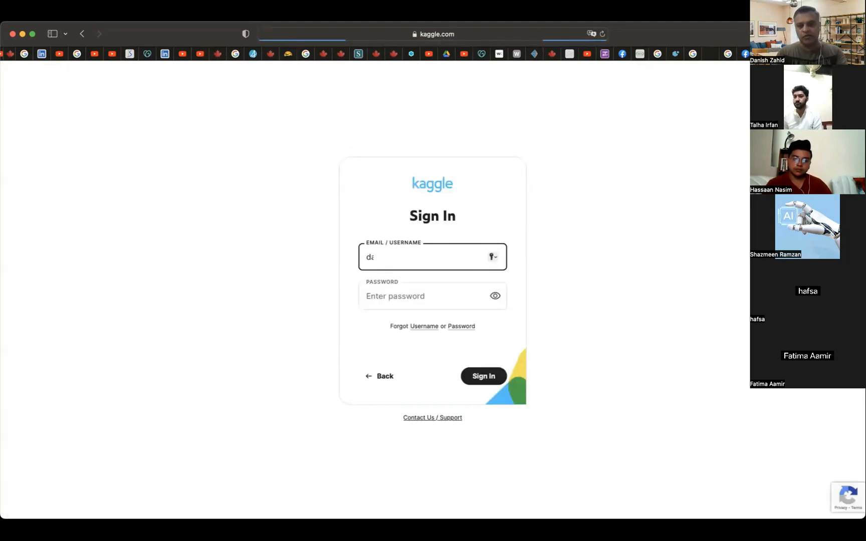
{"action": "key", "text": "Tab"}
{"action": "type", "text": "••••••••••"}
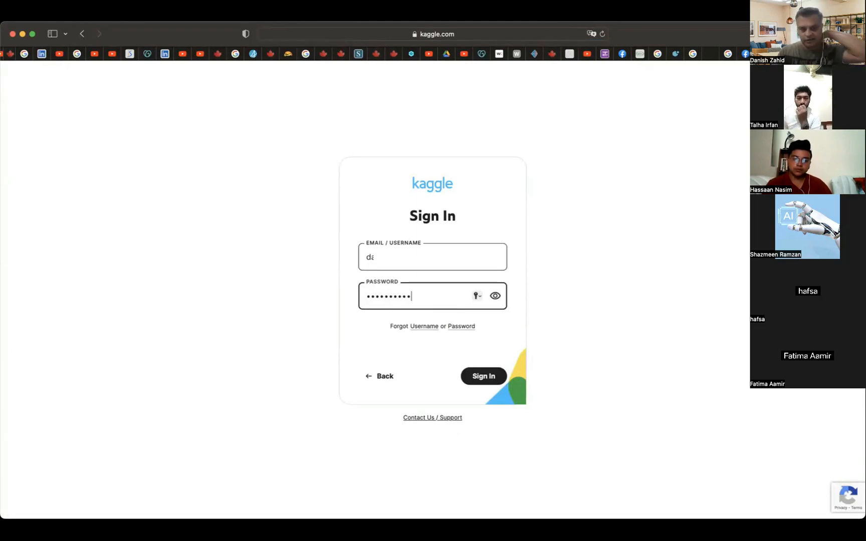
{"action": "left_click", "coordinate": [485, 379]}
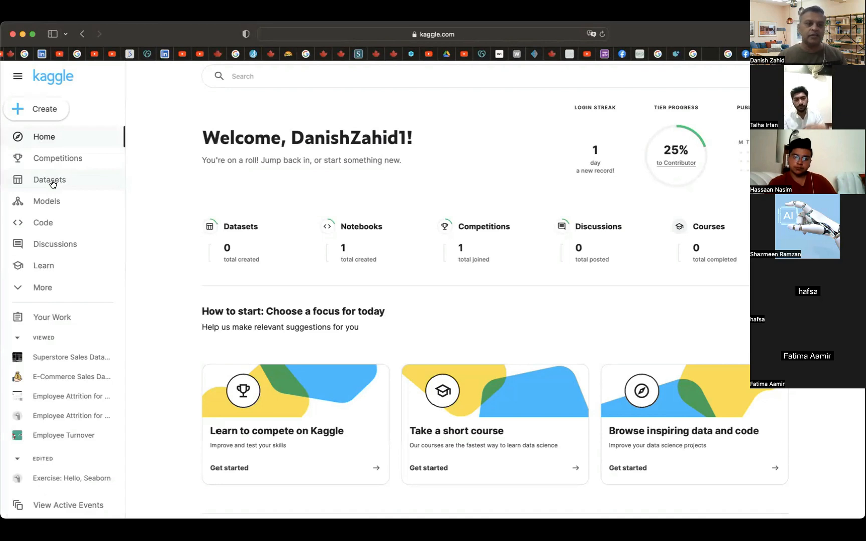
Search the Kaggle datasets for "employee" and open the Employee Turnover dataset.
{"action": "left_click", "coordinate": [52, 184]}
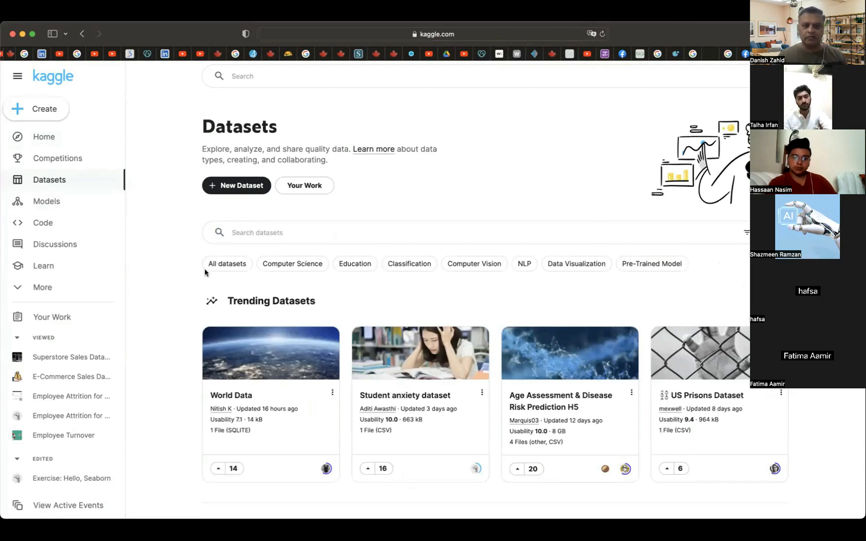
{"action": "left_click", "coordinate": [320, 234]}
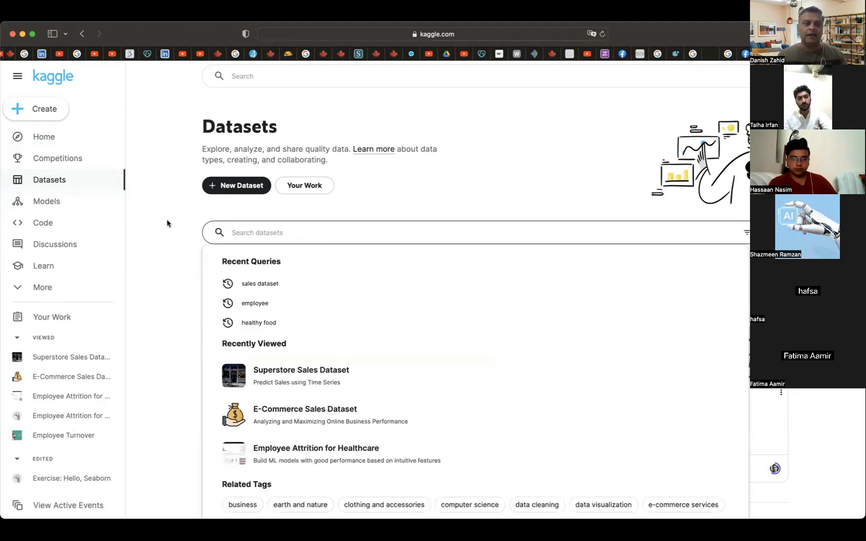
{"action": "left_click", "coordinate": [151, 230]}
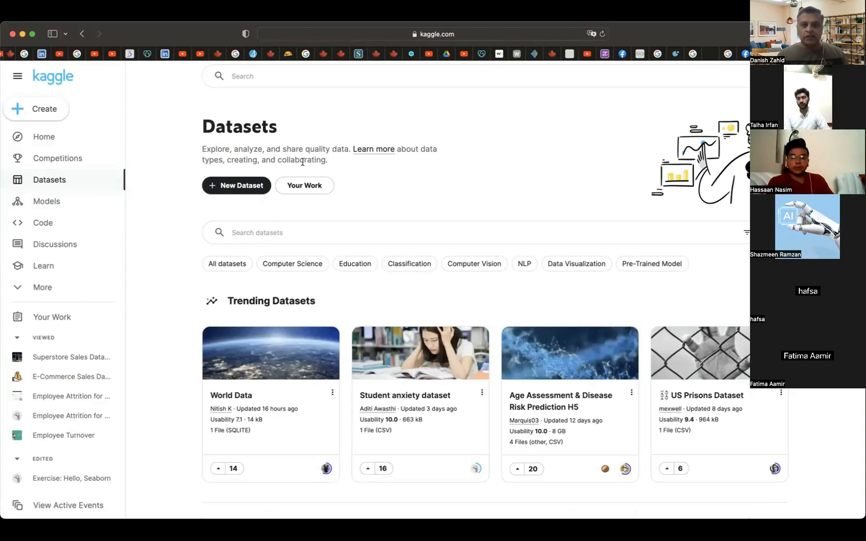
{"action": "left_click", "coordinate": [314, 237]}
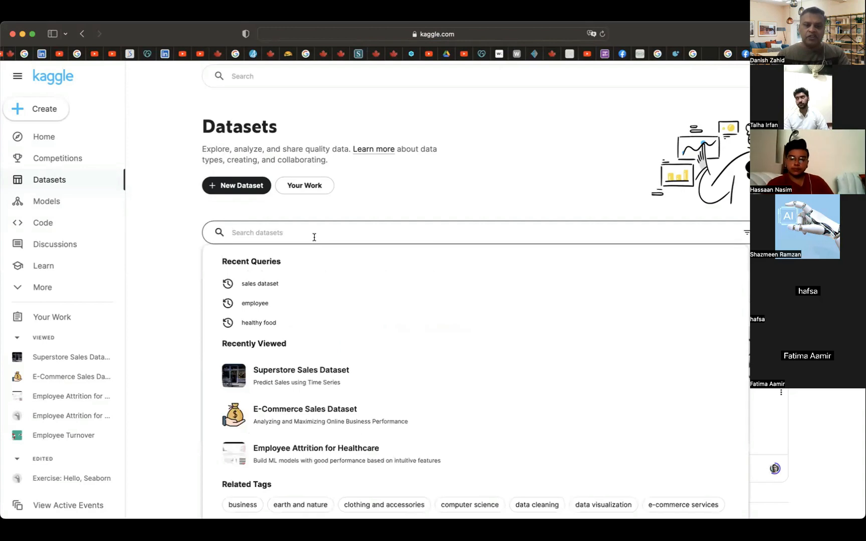
{"action": "type", "text": "employee"}
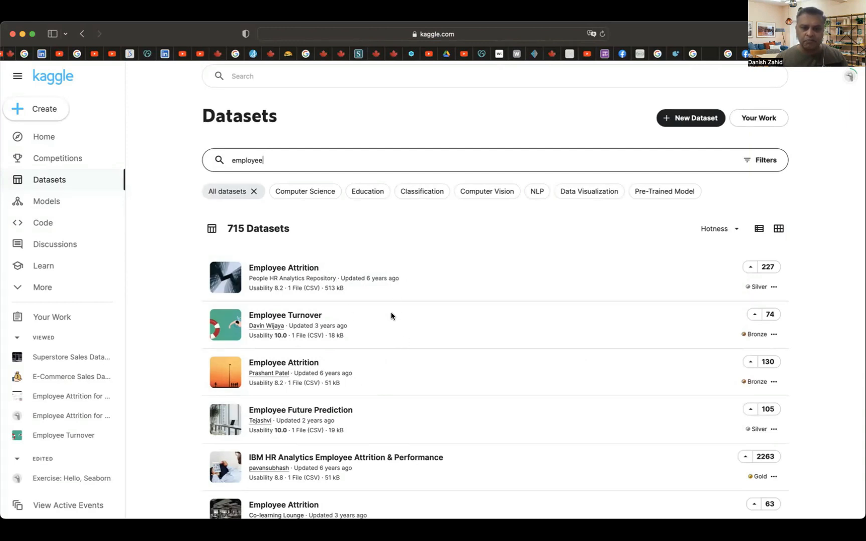
{"action": "left_click", "coordinate": [364, 329]}
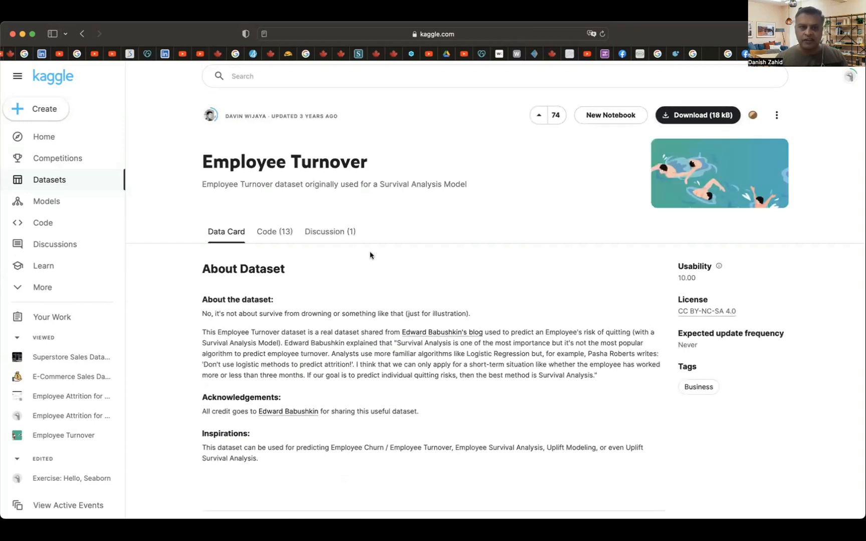
Examine the Employee Turnover data card and the turnover.csv preview with its column summaries and first rows.
{"action": "scroll", "coordinate": [333, 354], "scroll_direction": "down", "scroll_amount": 5}
{"action": "scroll", "coordinate": [334, 353], "scroll_direction": "down", "scroll_amount": 2}
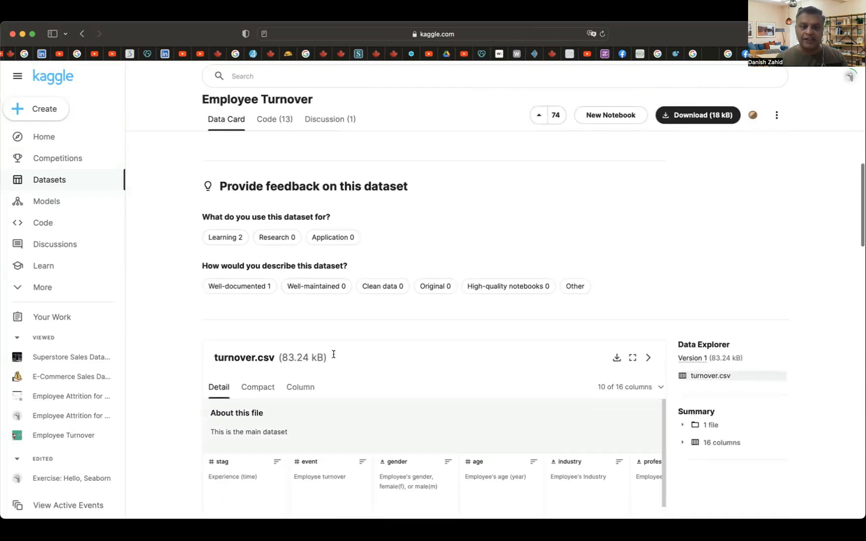
{"action": "scroll", "coordinate": [333, 354], "scroll_direction": "up", "scroll_amount": 5}
{"action": "scroll", "coordinate": [334, 353], "scroll_direction": "down", "scroll_amount": 5}
{"action": "scroll", "coordinate": [334, 353], "scroll_direction": "down", "scroll_amount": 8}
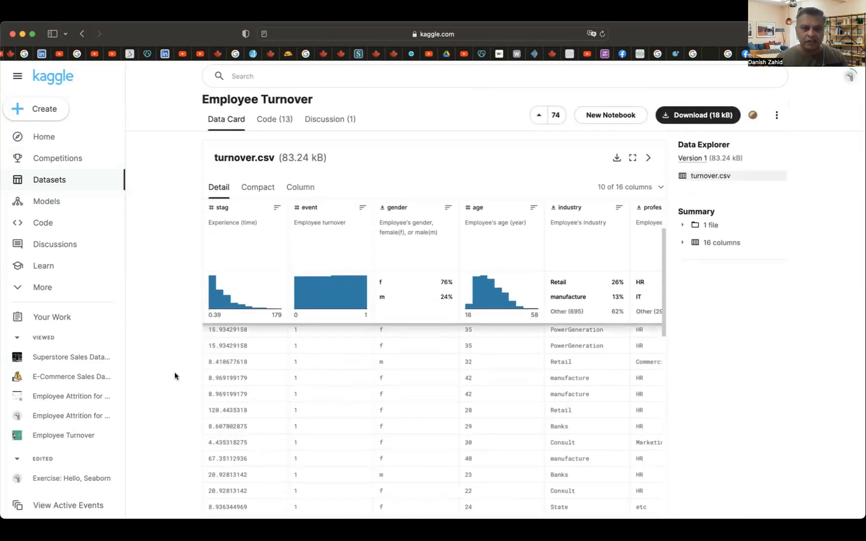
{"action": "scroll", "coordinate": [175, 373], "scroll_direction": "up", "scroll_amount": 2}
{"action": "scroll", "coordinate": [175, 373], "scroll_direction": "down", "scroll_amount": 4}
{"action": "scroll", "coordinate": [376, 325], "scroll_direction": "up", "scroll_amount": 3}
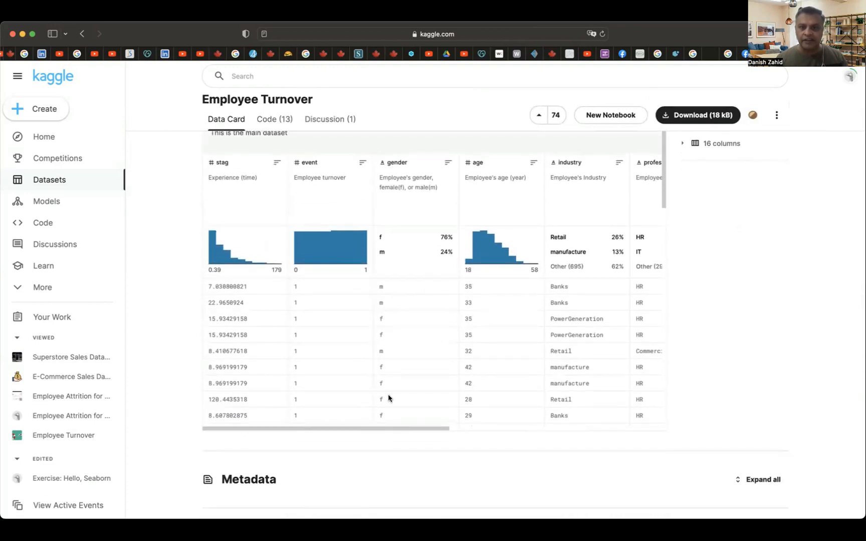
Examine the remaining previewed columns of turnover.csv, from profession to greywage, through more of the rows.
{"action": "left_click_drag", "start_coordinate": [373, 426], "coordinate": [593, 423]}
{"action": "scroll", "coordinate": [440, 366], "scroll_direction": "down", "scroll_amount": 10}
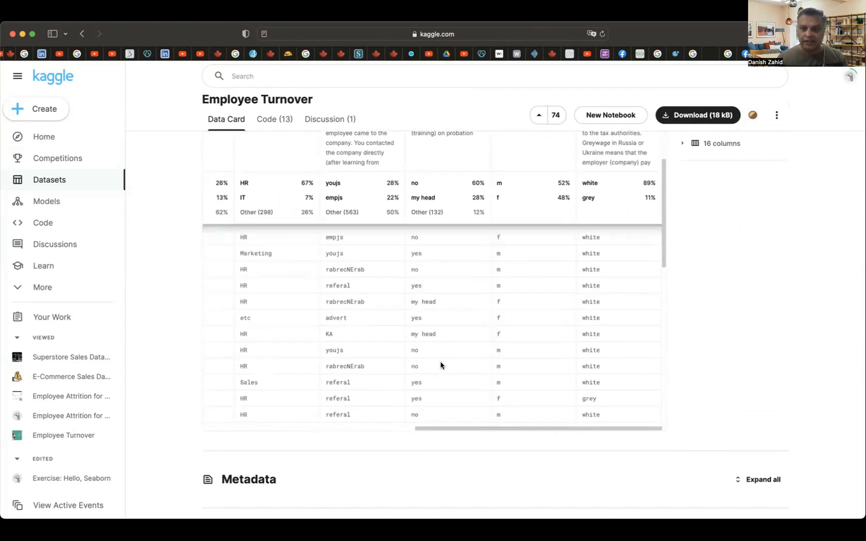
{"action": "scroll", "coordinate": [440, 364], "scroll_direction": "down", "scroll_amount": 4}
{"action": "scroll", "coordinate": [440, 363], "scroll_direction": "up", "scroll_amount": 5}
{"action": "scroll", "coordinate": [440, 308], "scroll_direction": "up", "scroll_amount": 3}
{"action": "scroll", "coordinate": [440, 308], "scroll_direction": "down", "scroll_amount": 8}
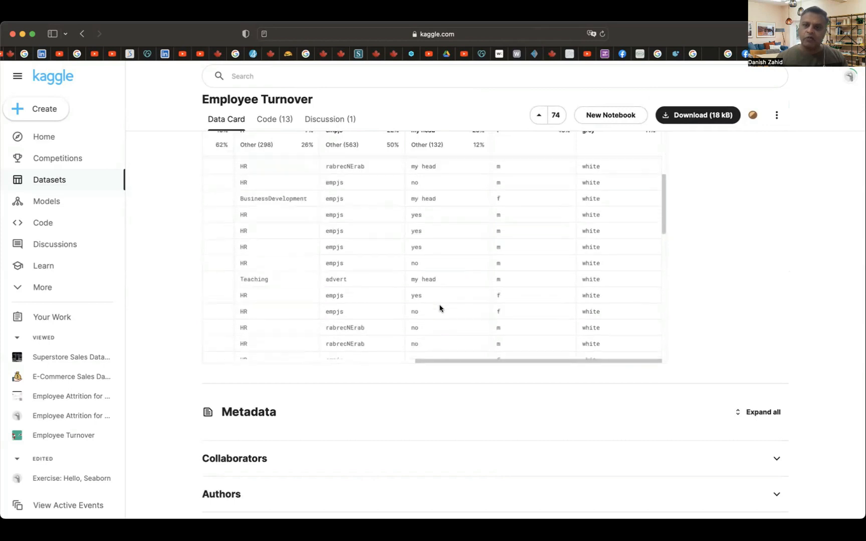
{"action": "scroll", "coordinate": [440, 308], "scroll_direction": "up", "scroll_amount": 6}
{"action": "scroll", "coordinate": [439, 308], "scroll_direction": "up", "scroll_amount": 10}
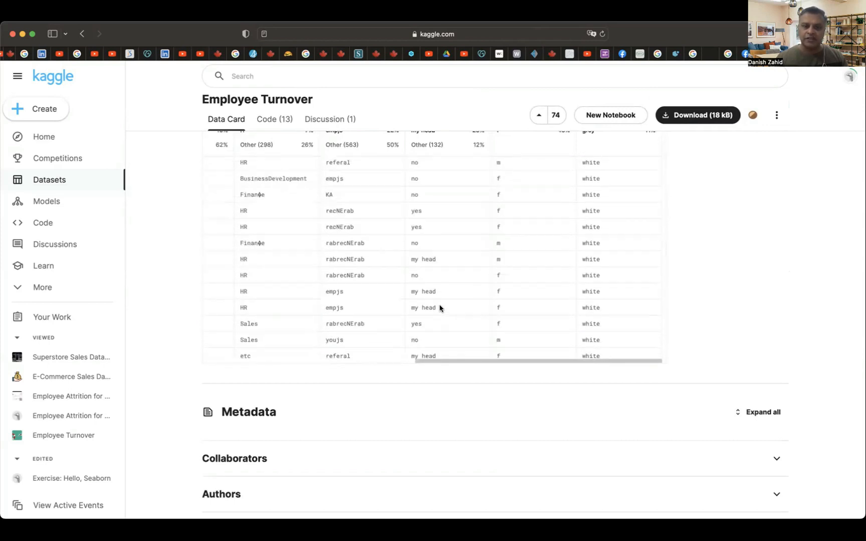
{"action": "scroll", "coordinate": [702, 281], "scroll_direction": "up", "scroll_amount": 5}
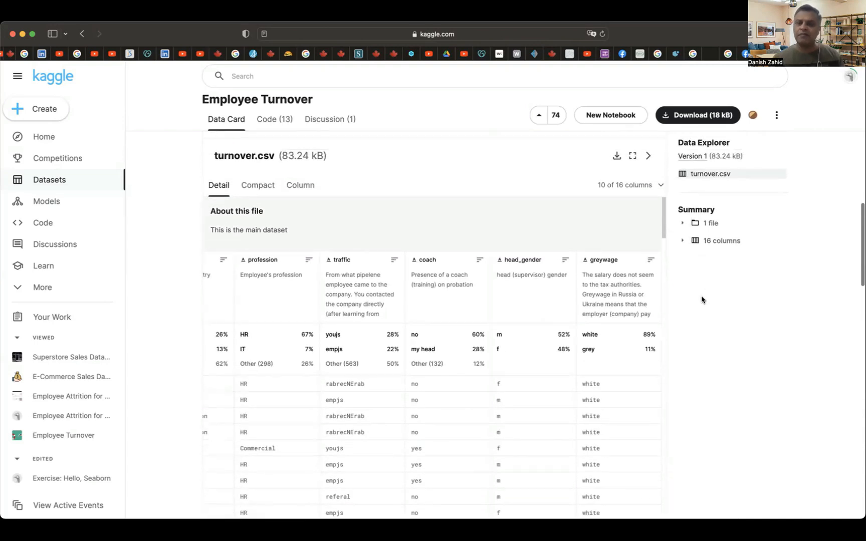
{"action": "scroll", "coordinate": [701, 299], "scroll_direction": "up", "scroll_amount": 2}
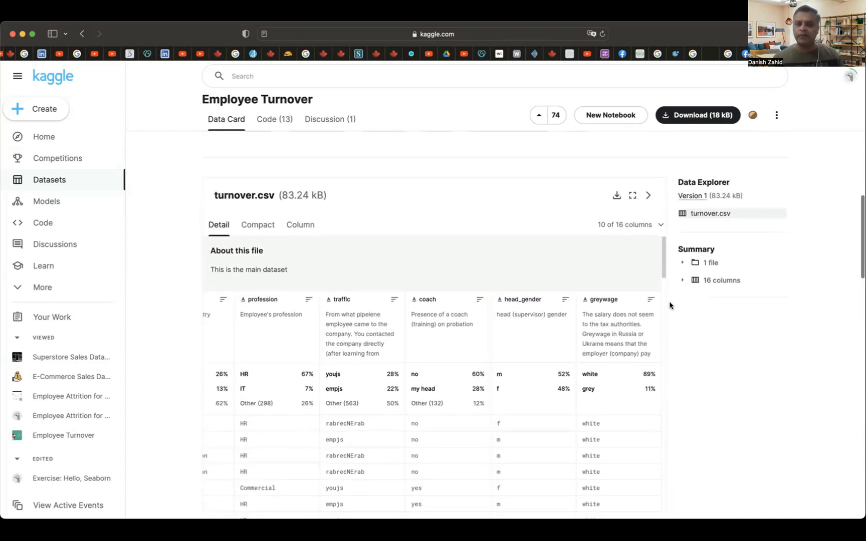
{"action": "scroll", "coordinate": [670, 305], "scroll_direction": "up", "scroll_amount": 1}
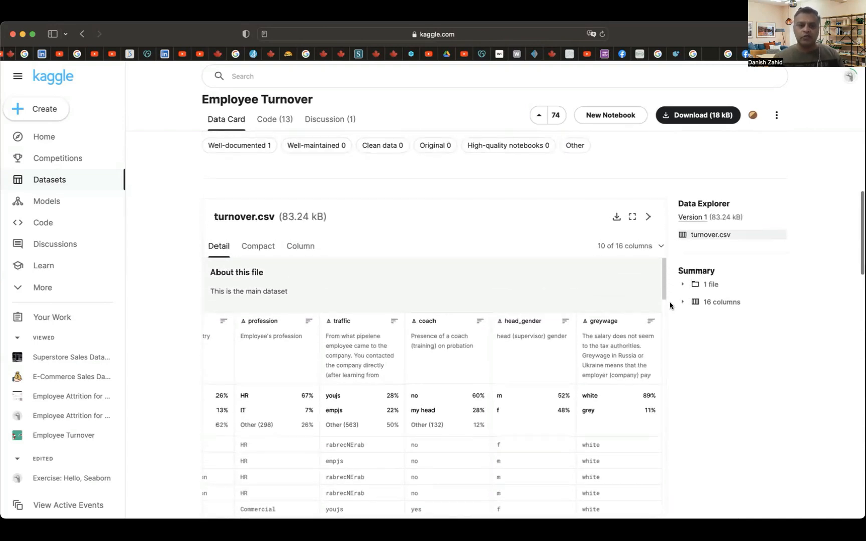
Show turnover.csv in the Compact view and examine its rows and columns.
{"action": "left_click", "coordinate": [257, 249]}
{"action": "scroll", "coordinate": [313, 351], "scroll_direction": "down", "scroll_amount": 3}
{"action": "scroll", "coordinate": [295, 347], "scroll_direction": "up", "scroll_amount": 3}
{"action": "scroll", "coordinate": [290, 345], "scroll_direction": "down", "scroll_amount": 5}
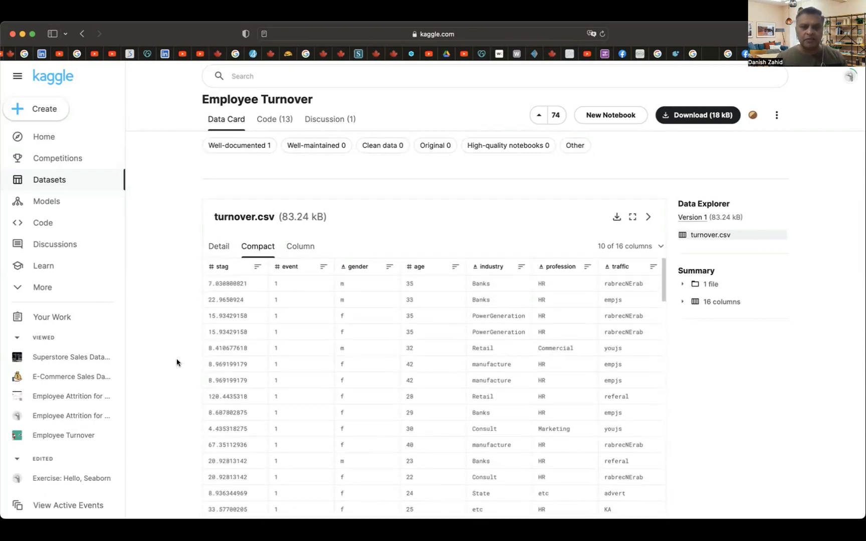
{"action": "scroll", "coordinate": [279, 345], "scroll_direction": "down", "scroll_amount": 3}
{"action": "scroll", "coordinate": [279, 346], "scroll_direction": "right", "scroll_amount": 3}
{"action": "scroll", "coordinate": [279, 346], "scroll_direction": "left", "scroll_amount": 3}
{"action": "scroll", "coordinate": [279, 345], "scroll_direction": "up", "scroll_amount": 5}
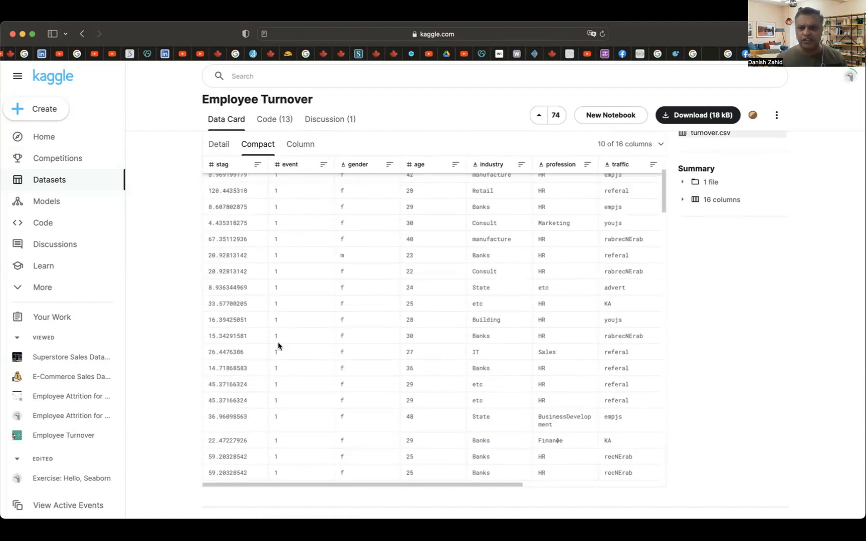
{"action": "scroll", "coordinate": [481, 296], "scroll_direction": "up", "scroll_amount": 2}
{"action": "scroll", "coordinate": [476, 316], "scroll_direction": "up", "scroll_amount": 2}
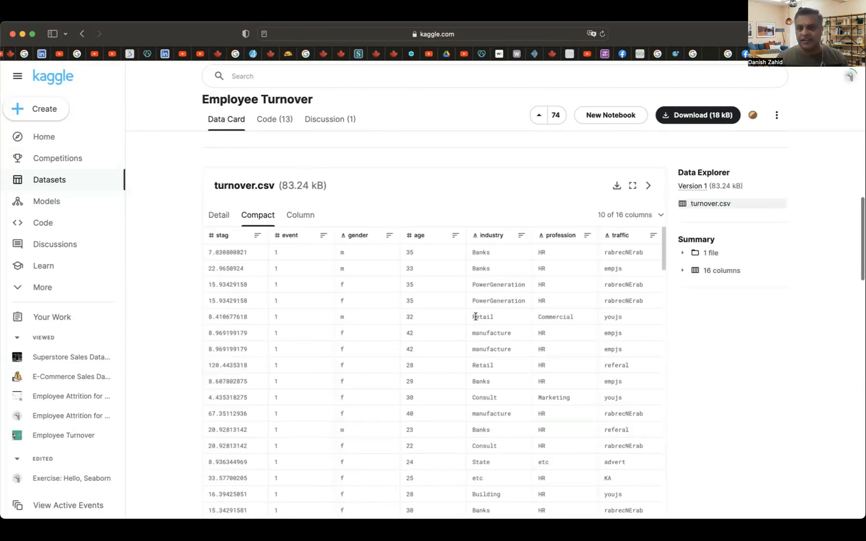
{"action": "scroll", "coordinate": [475, 316], "scroll_direction": "up", "scroll_amount": 1}
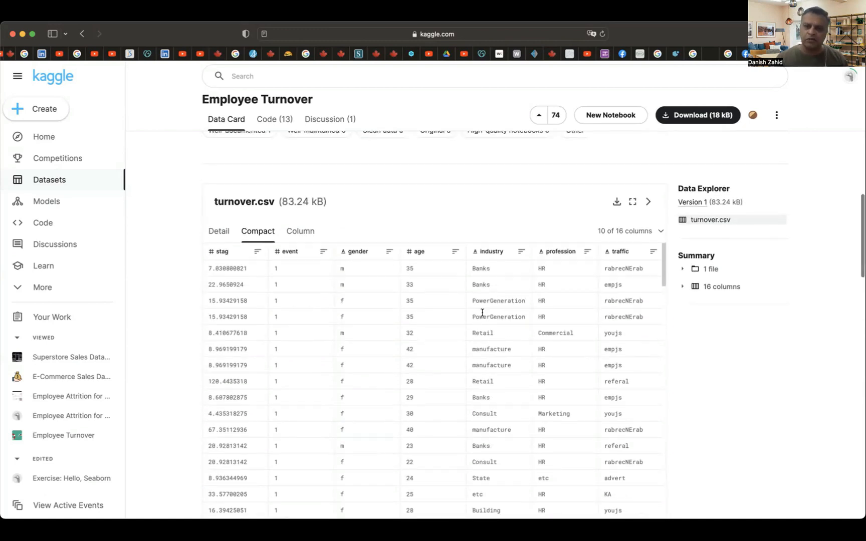
Download the Employee Turnover dataset.
{"action": "left_click", "coordinate": [703, 119]}
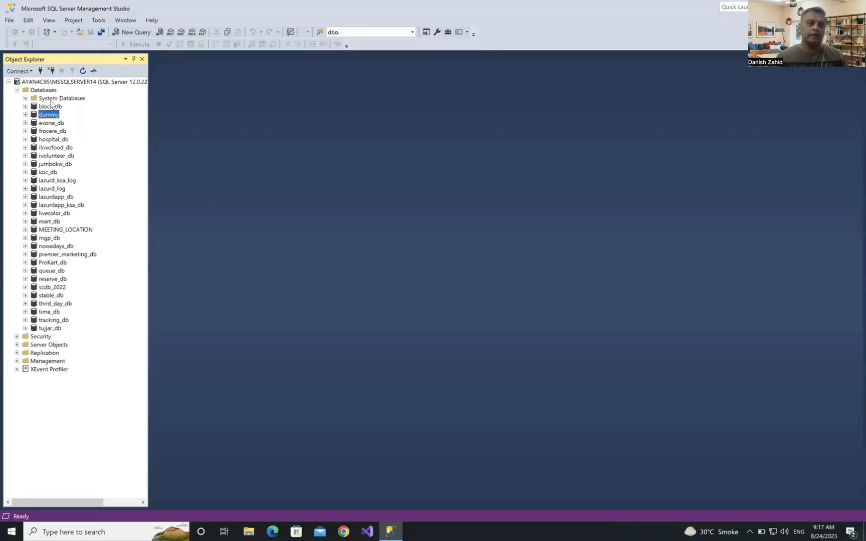
In SQL Server Management Studio, create a new database named db1 with the default owner and file settings.
{"action": "right_click", "coordinate": [44, 90]}
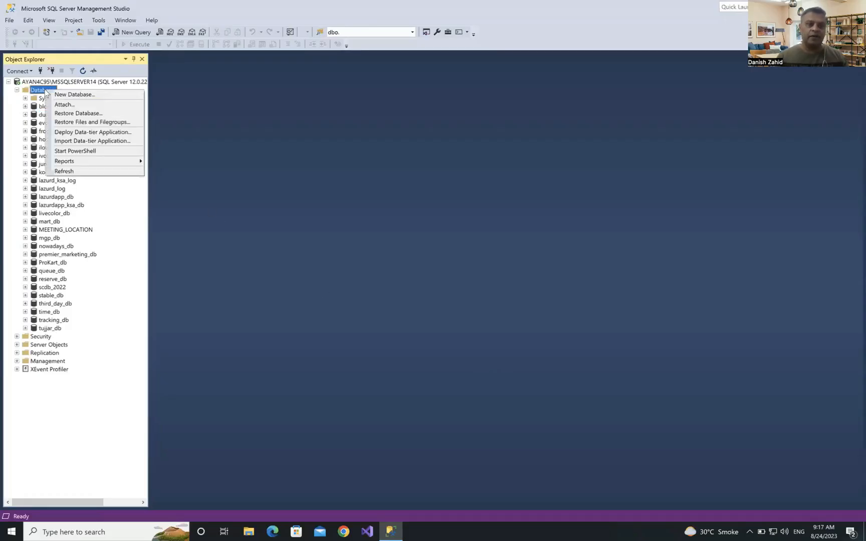
{"action": "left_click", "coordinate": [60, 94]}
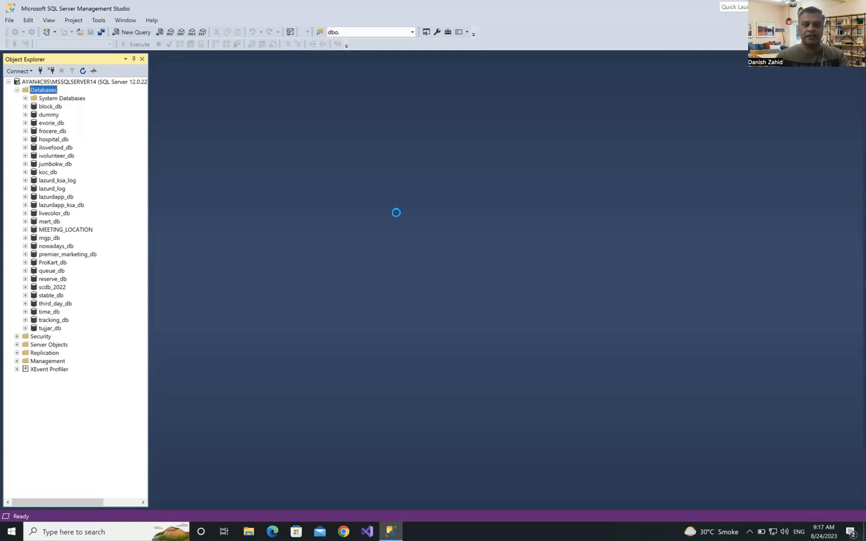
{"action": "type", "text": "db1"}
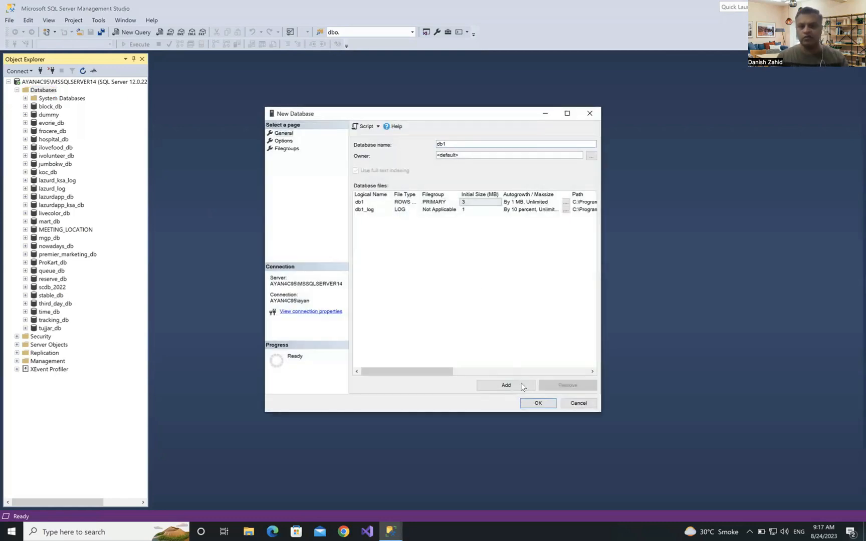
{"action": "left_click", "coordinate": [527, 404]}
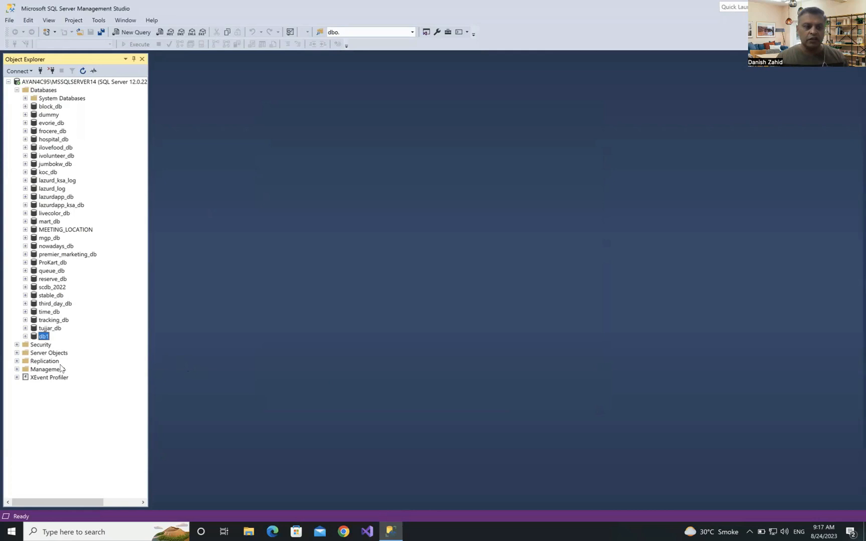
Refresh the server's list of databases.
{"action": "left_click", "coordinate": [43, 329]}
{"action": "left_click", "coordinate": [43, 336]}
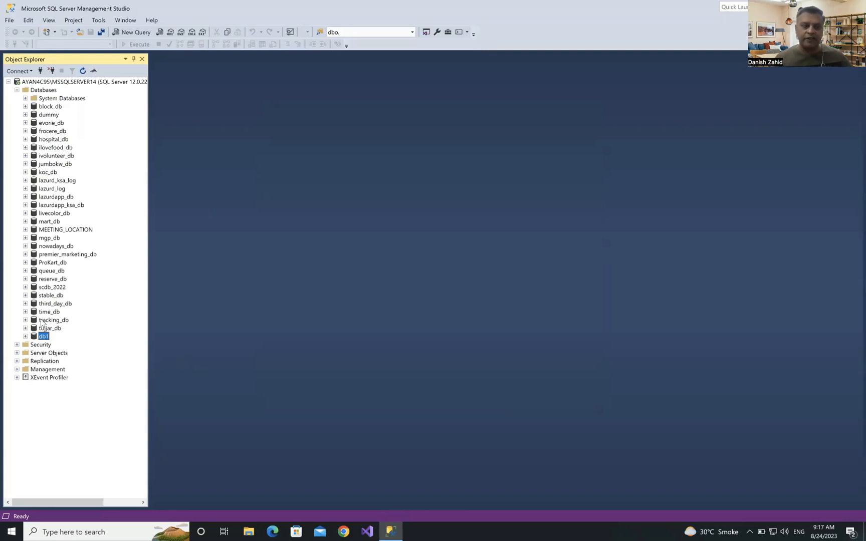
{"action": "left_click", "coordinate": [37, 90]}
{"action": "right_click", "coordinate": [36, 90]}
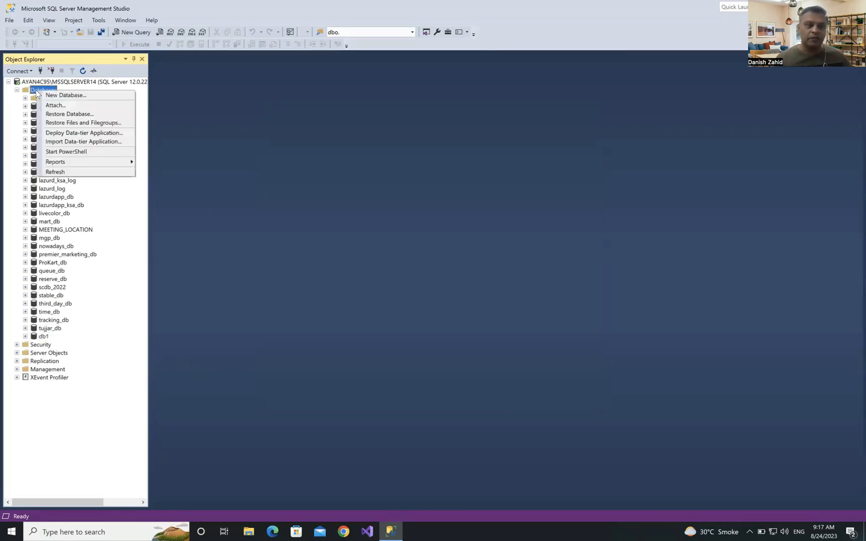
{"action": "left_click", "coordinate": [70, 172]}
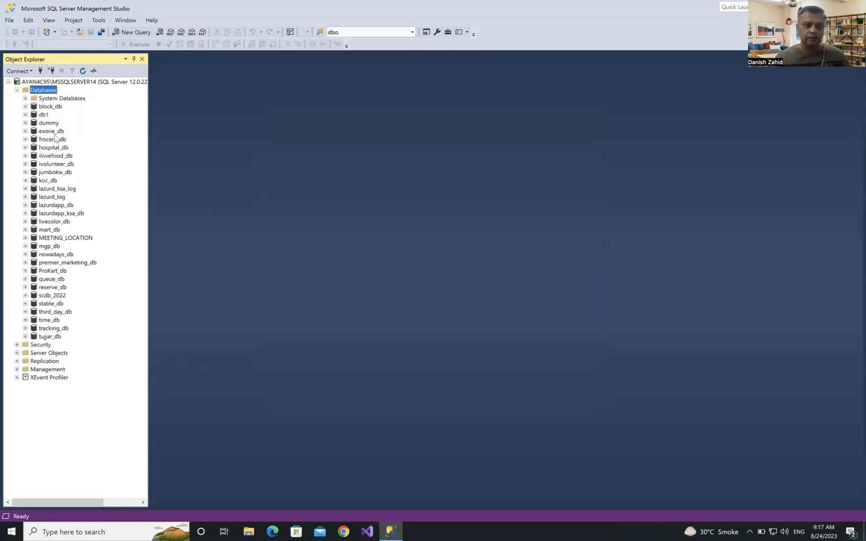
Start the Import Flat File wizard for the db1 database and proceed to specifying the input file.
{"action": "left_click", "coordinate": [44, 115]}
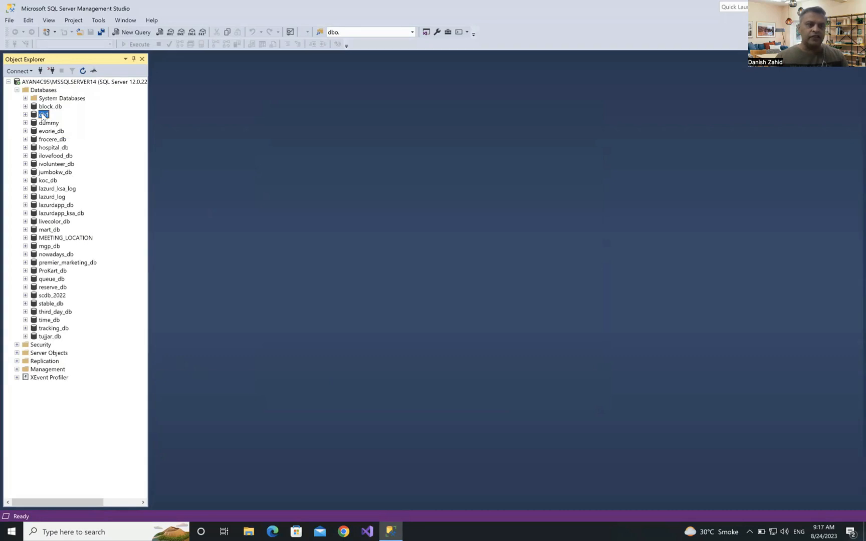
{"action": "right_click", "coordinate": [43, 116]}
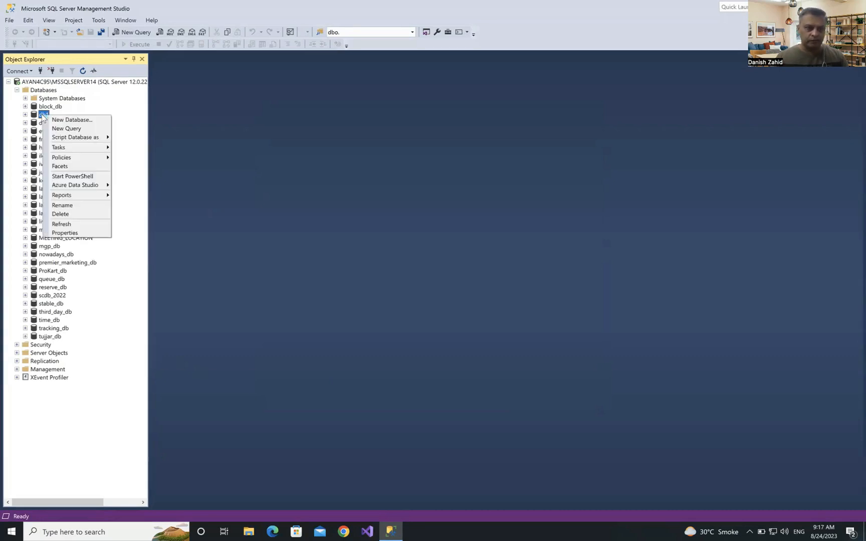
{"action": "mouse_move", "coordinate": [90, 149]}
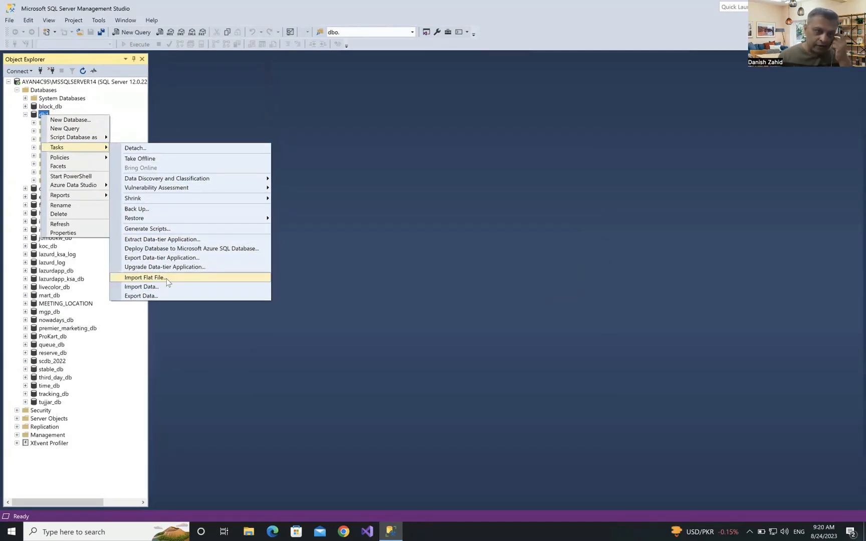
{"action": "left_click", "coordinate": [151, 277]}
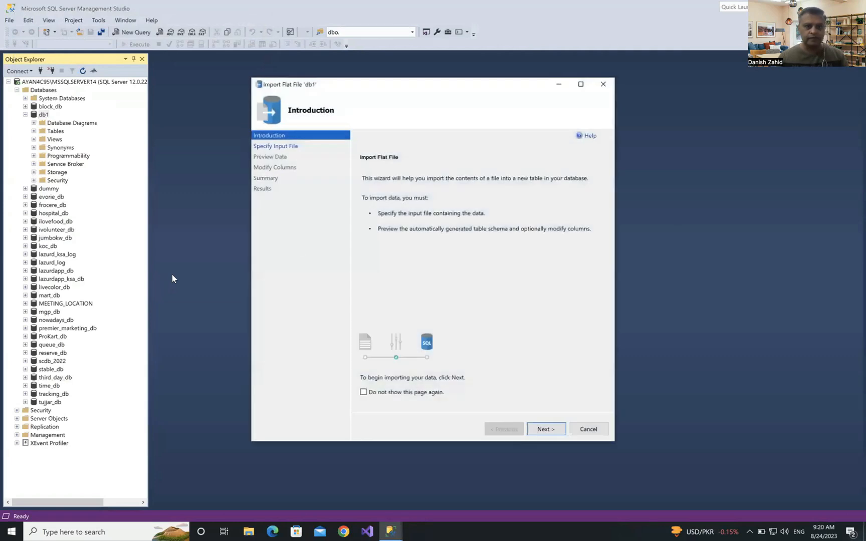
{"action": "left_click", "coordinate": [544, 429]}
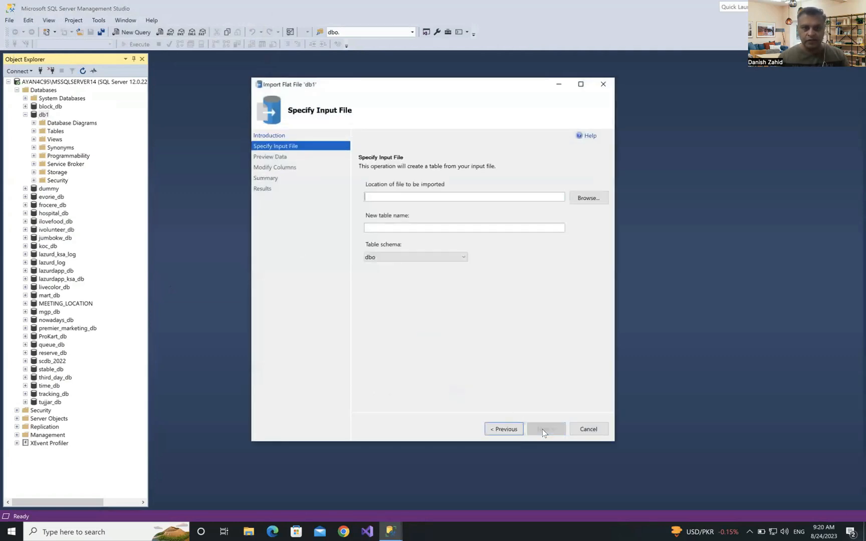
Choose turnover.csv from the Desktop as the file to import, with all file types listed.
{"action": "left_click", "coordinate": [586, 200]}
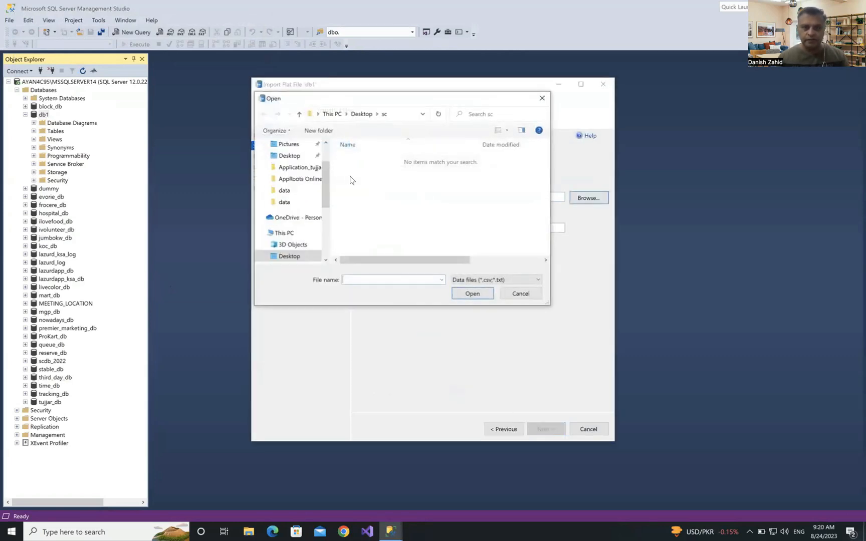
{"action": "left_click", "coordinate": [490, 280]}
{"action": "left_click", "coordinate": [484, 296]}
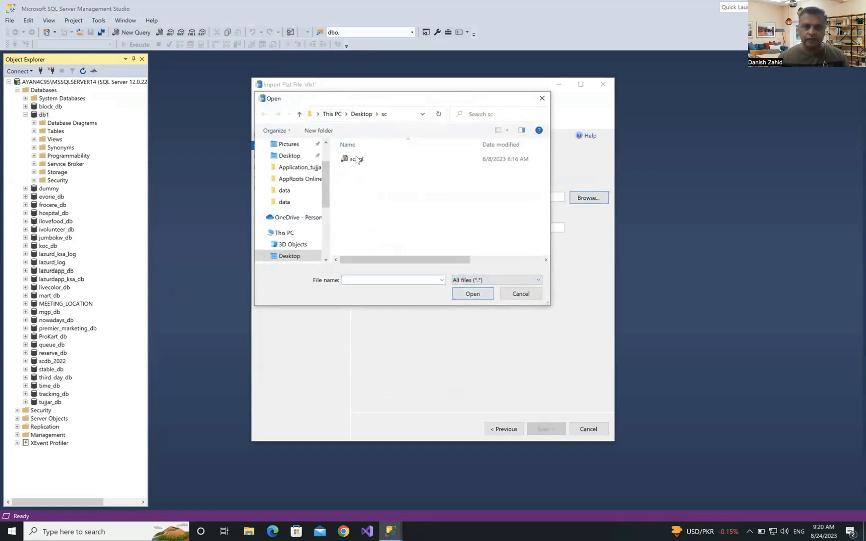
{"action": "left_click", "coordinate": [283, 257]}
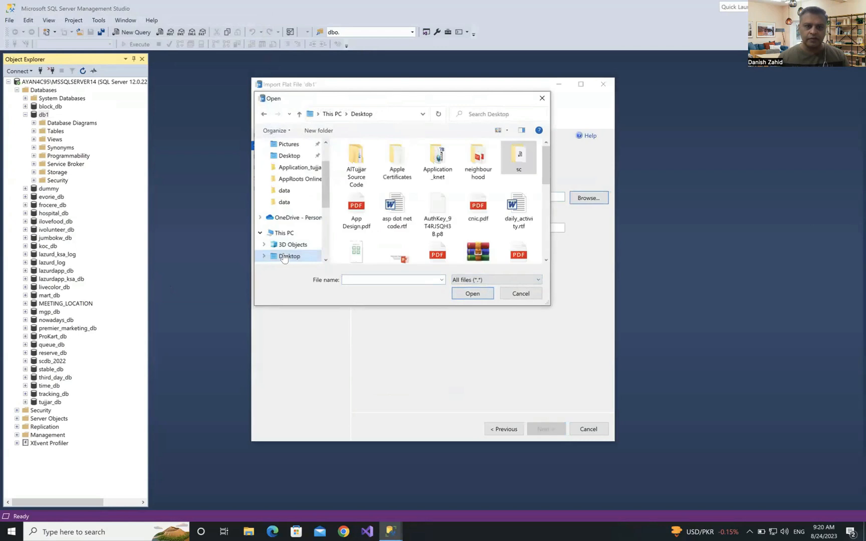
{"action": "left_click", "coordinate": [545, 230]}
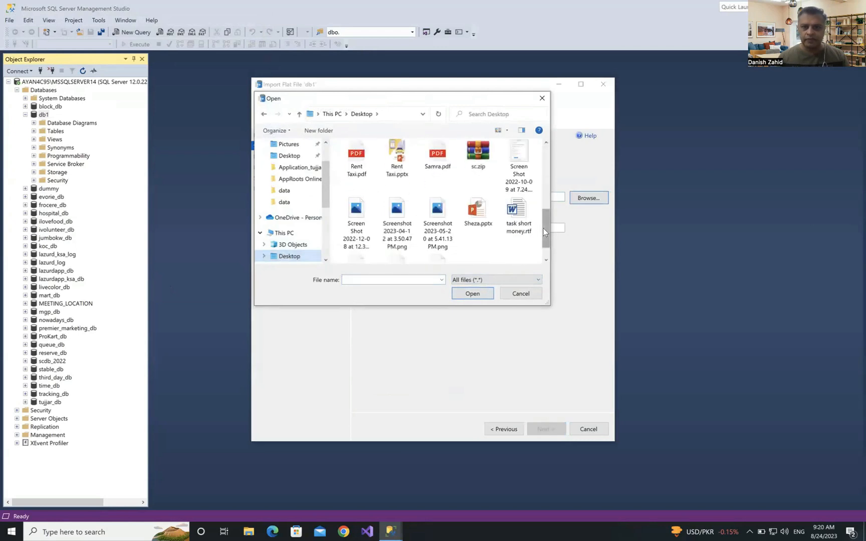
{"action": "left_click", "coordinate": [547, 256]}
{"action": "double_click", "coordinate": [352, 242]}
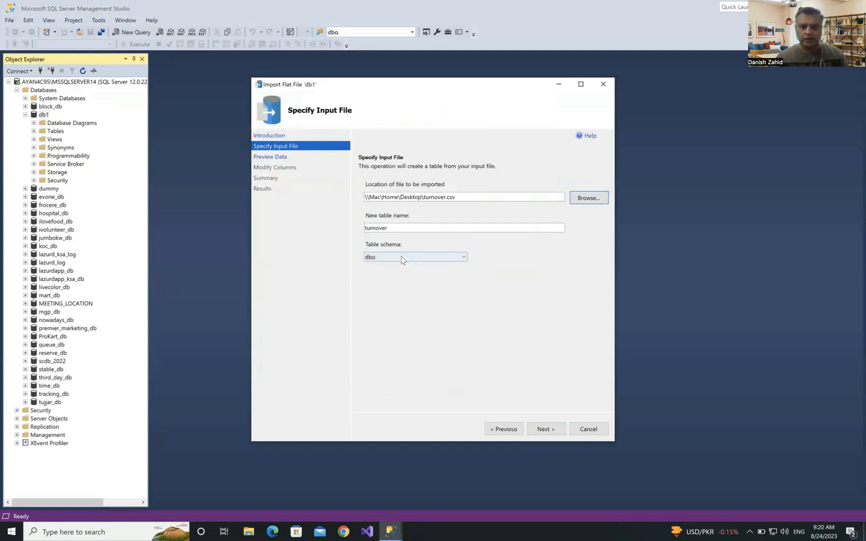
Keep the dbo table schema, preview the imported data's columns, and proceed to modifying the columns.
{"action": "left_click", "coordinate": [440, 261]}
{"action": "left_click", "coordinate": [441, 261]}
{"action": "left_click", "coordinate": [540, 429]}
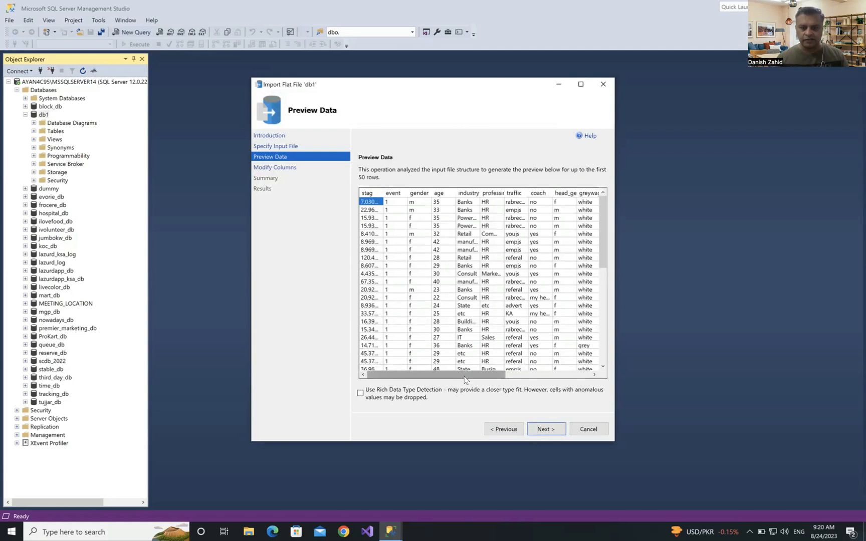
{"action": "left_click_drag", "start_coordinate": [465, 379], "coordinate": [434, 384]}
{"action": "left_click", "coordinate": [542, 431]}
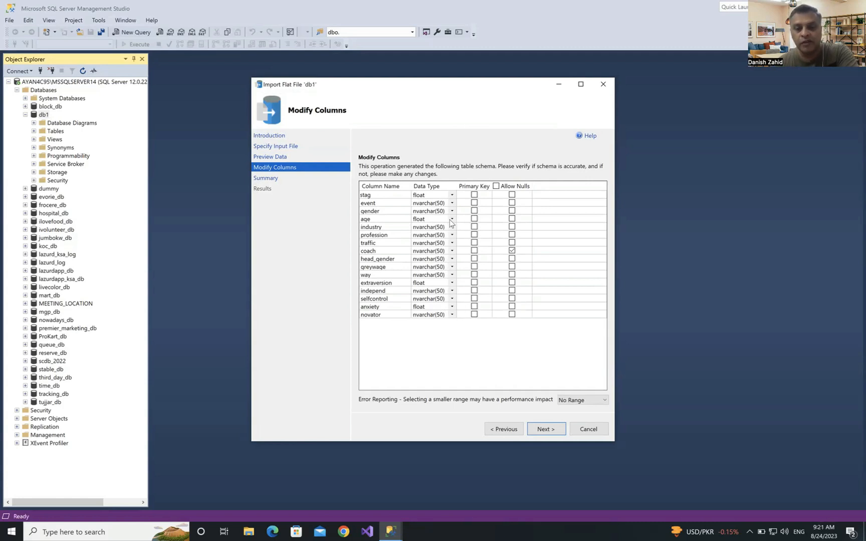
Try to import the file with the age column's data type set to int, and check the error details.
{"action": "left_click", "coordinate": [451, 219]}
{"action": "left_click", "coordinate": [450, 220]}
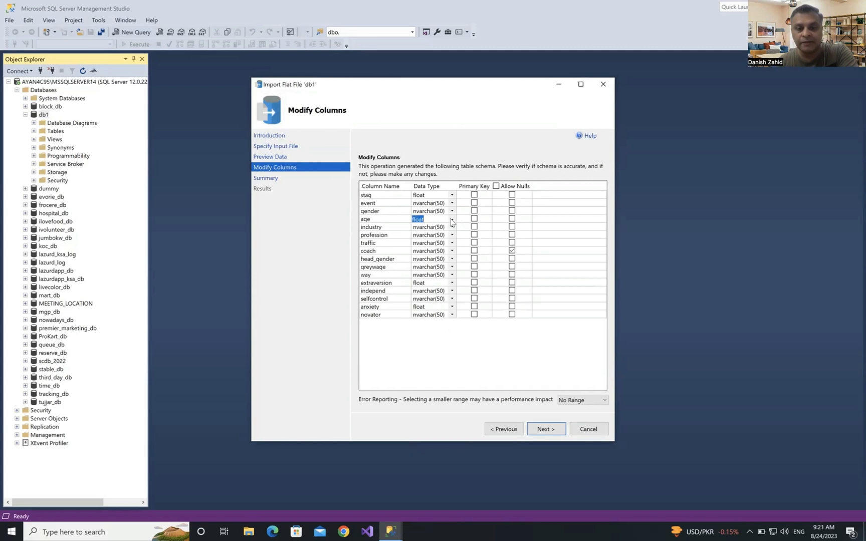
{"action": "left_click", "coordinate": [451, 220]}
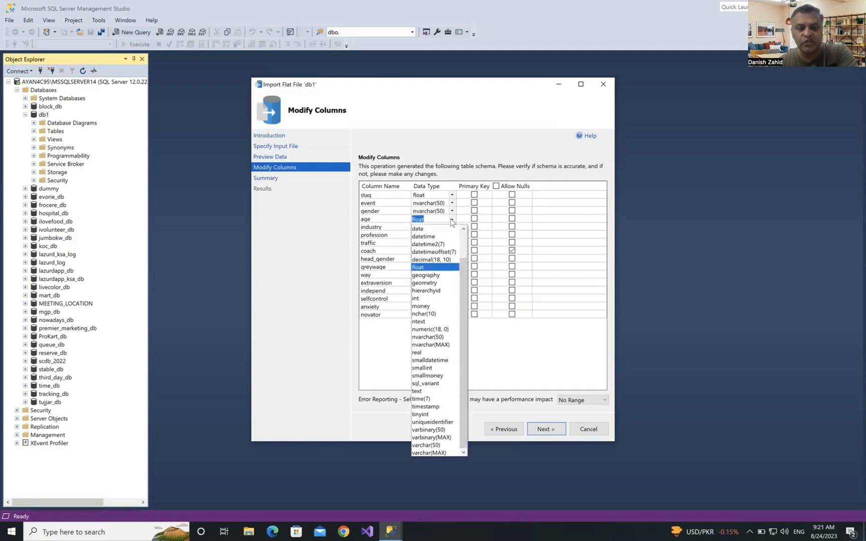
{"action": "left_click", "coordinate": [430, 298]}
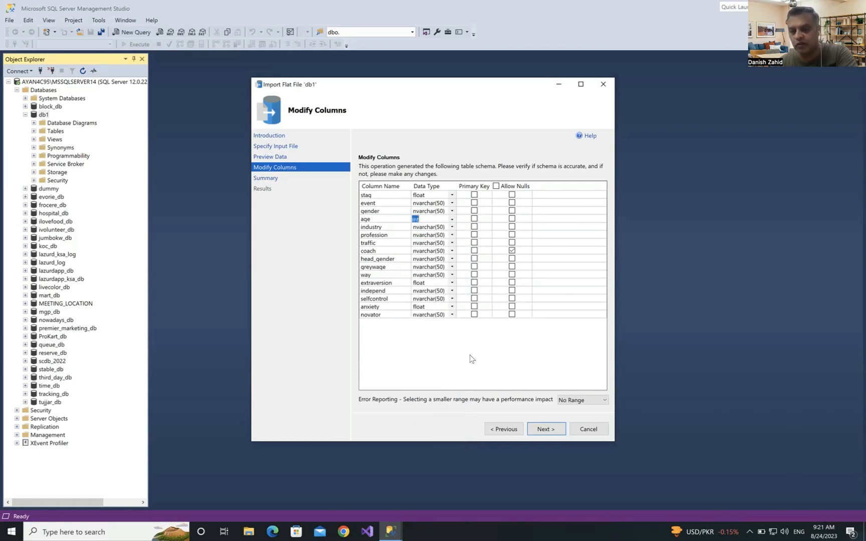
{"action": "left_click", "coordinate": [545, 429]}
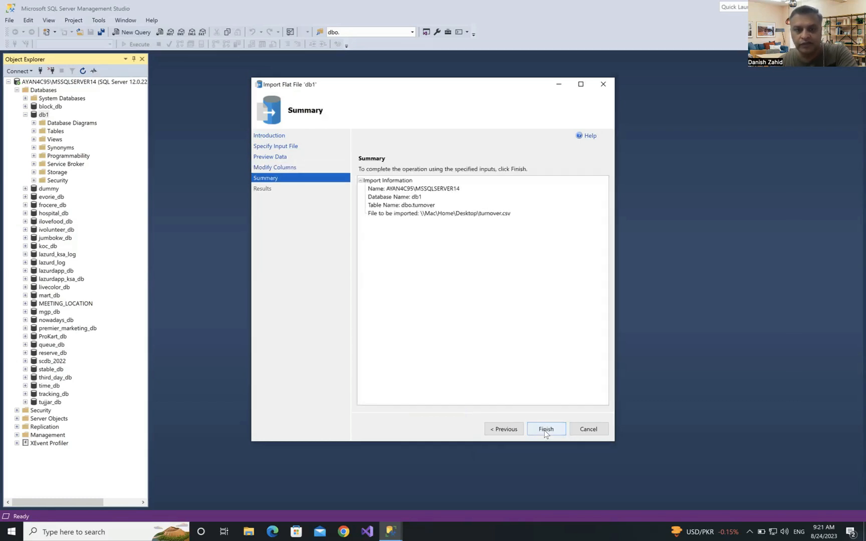
{"action": "left_click", "coordinate": [545, 430]}
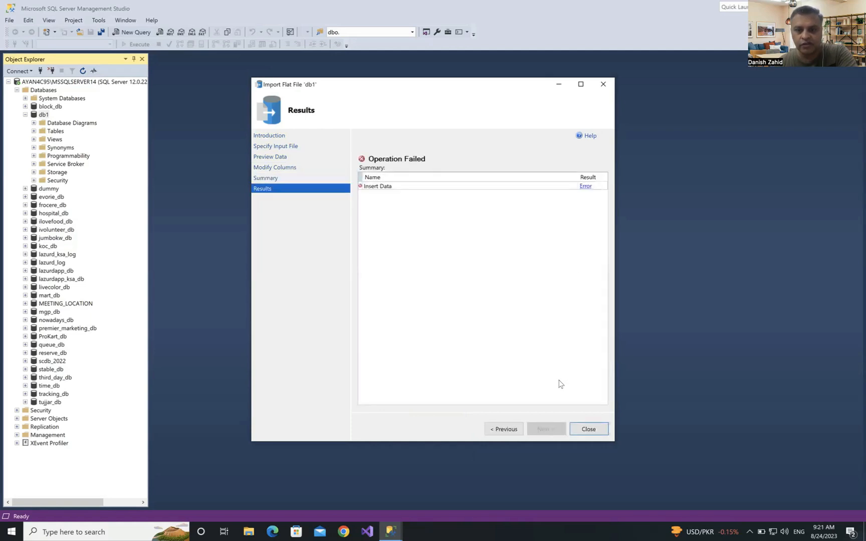
{"action": "left_click", "coordinate": [585, 187]}
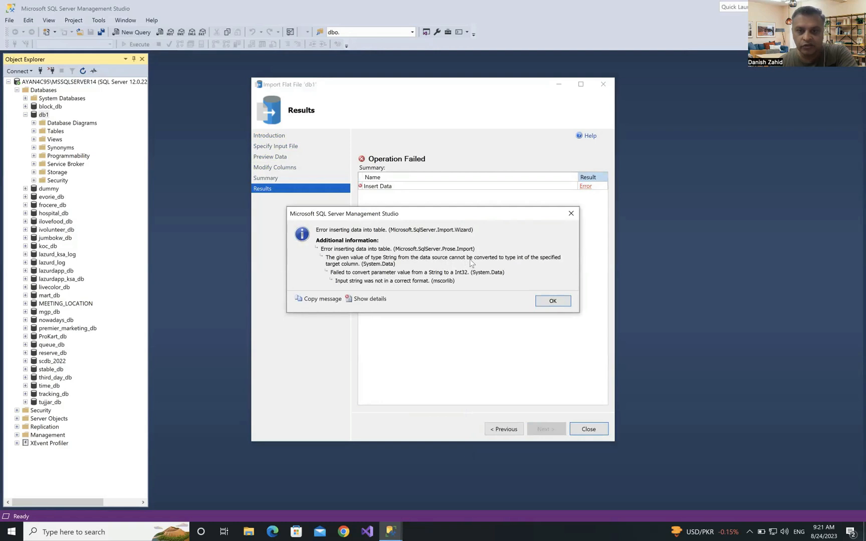
{"action": "left_click", "coordinate": [553, 300]}
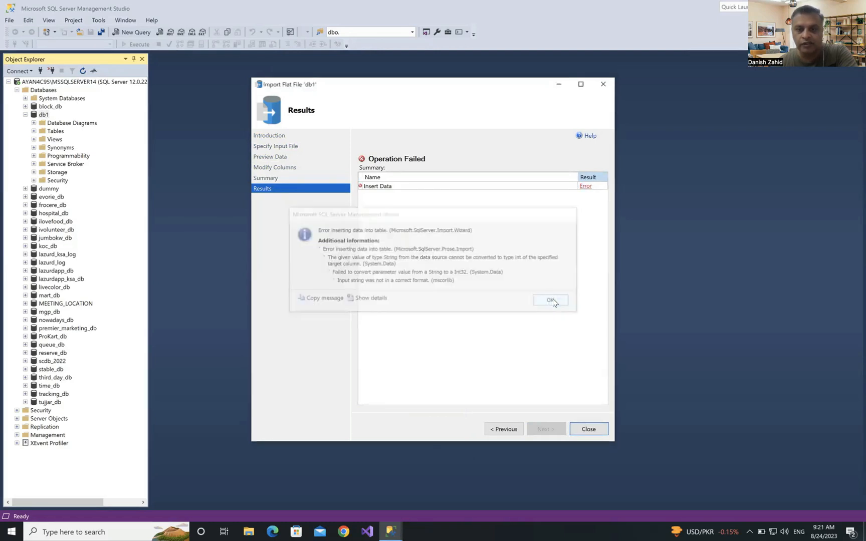
Go back to the column settings, set the age column's data type to float, and run the import again.
{"action": "left_click", "coordinate": [503, 432]}
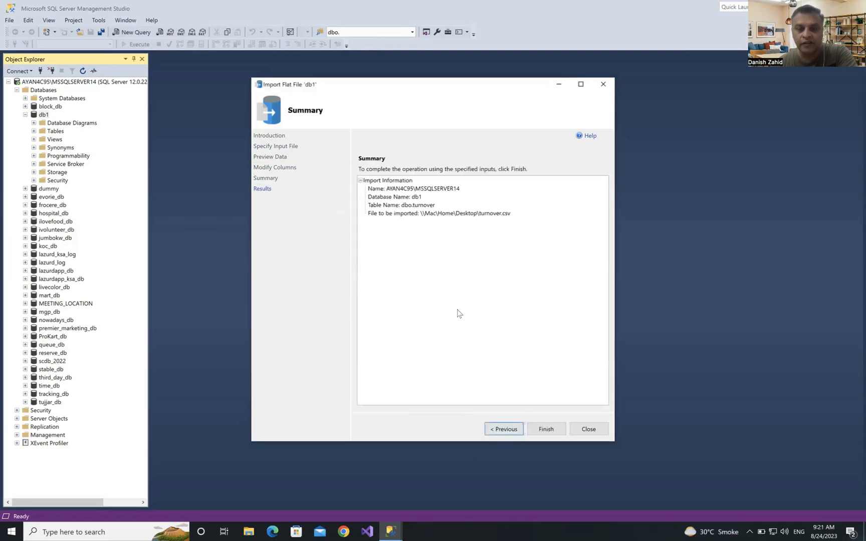
{"action": "left_click", "coordinate": [503, 429]}
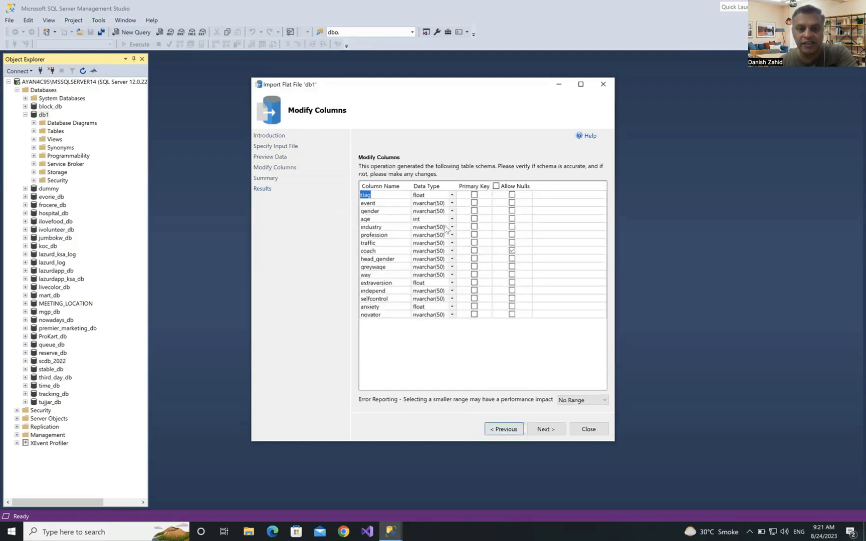
{"action": "left_click", "coordinate": [452, 219]}
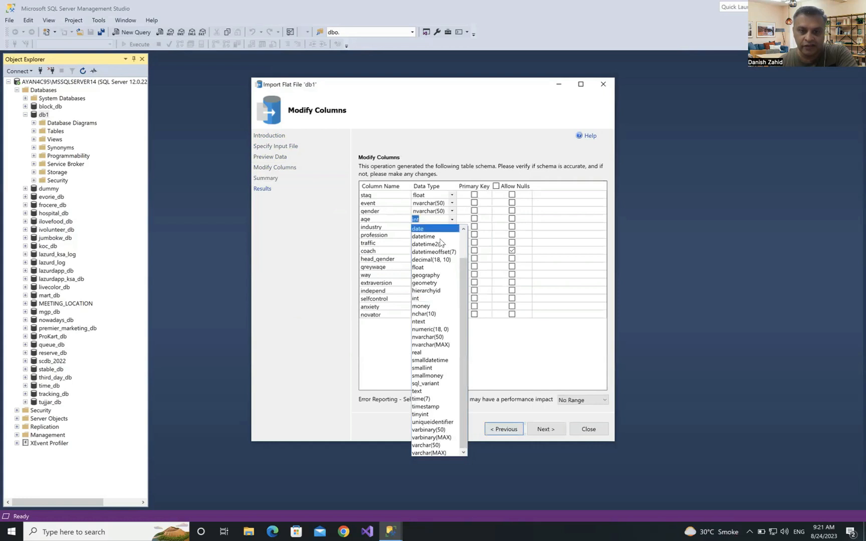
{"action": "left_click", "coordinate": [427, 268]}
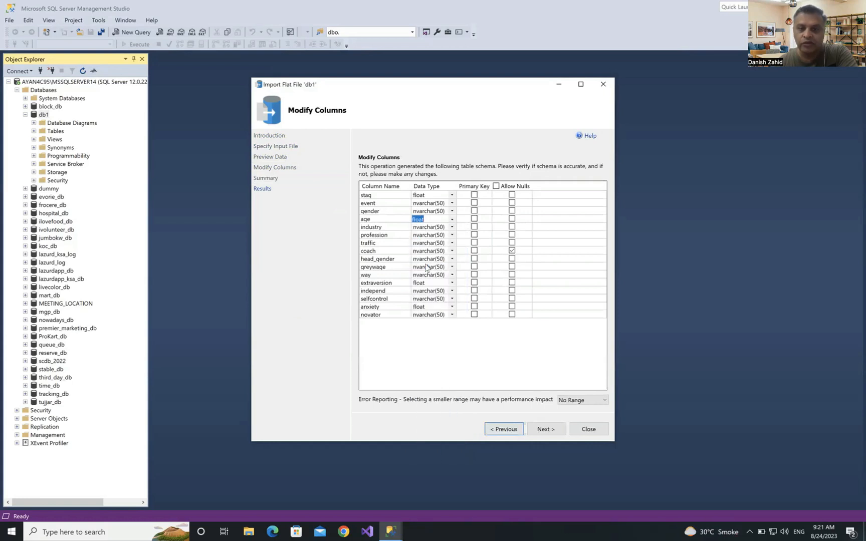
{"action": "left_click", "coordinate": [546, 432]}
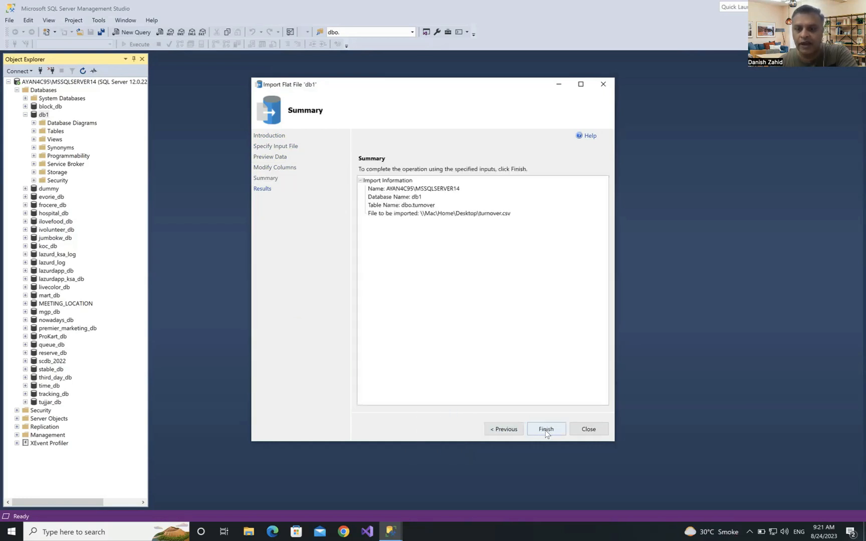
{"action": "left_click", "coordinate": [546, 430]}
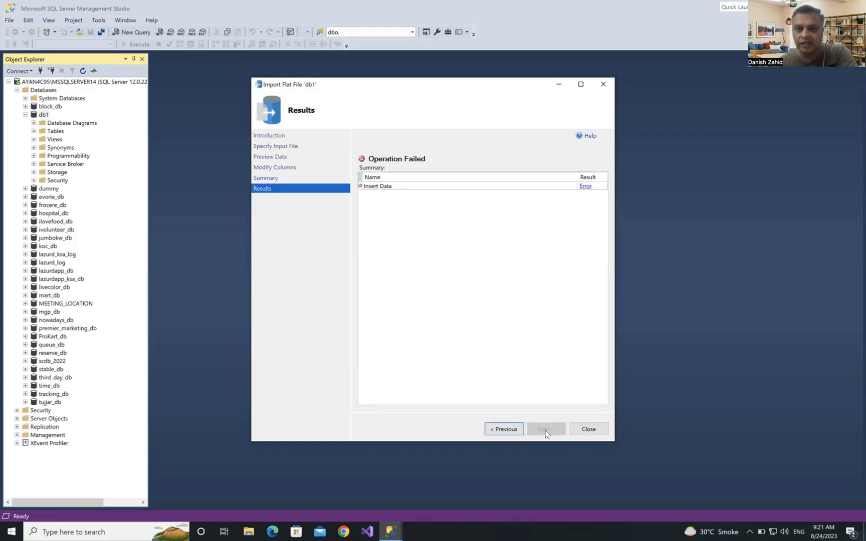
Read the Insert Data error details and return to the import summary.
{"action": "left_click", "coordinate": [585, 186]}
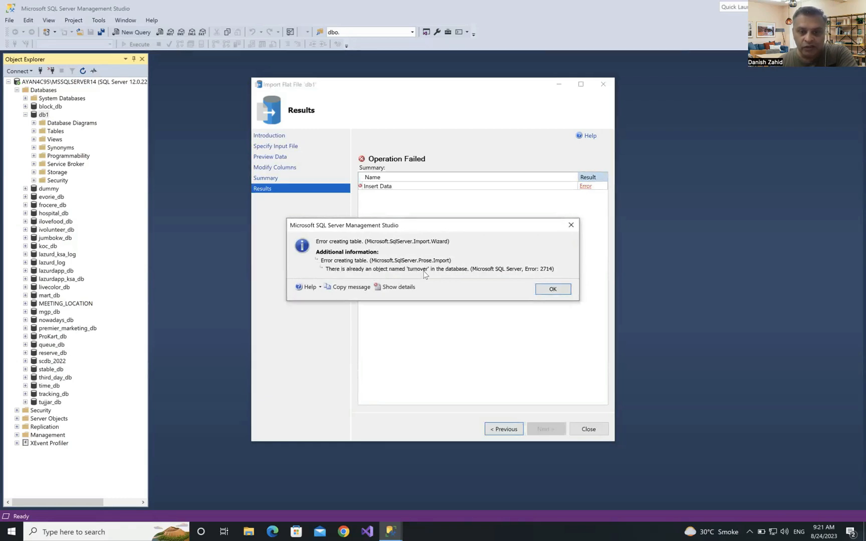
{"action": "left_click", "coordinate": [554, 290]}
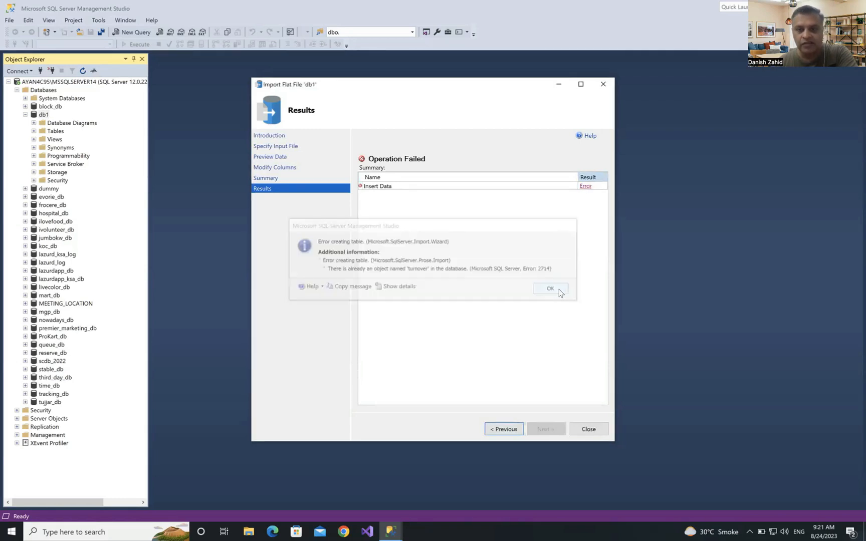
{"action": "left_click", "coordinate": [504, 429]}
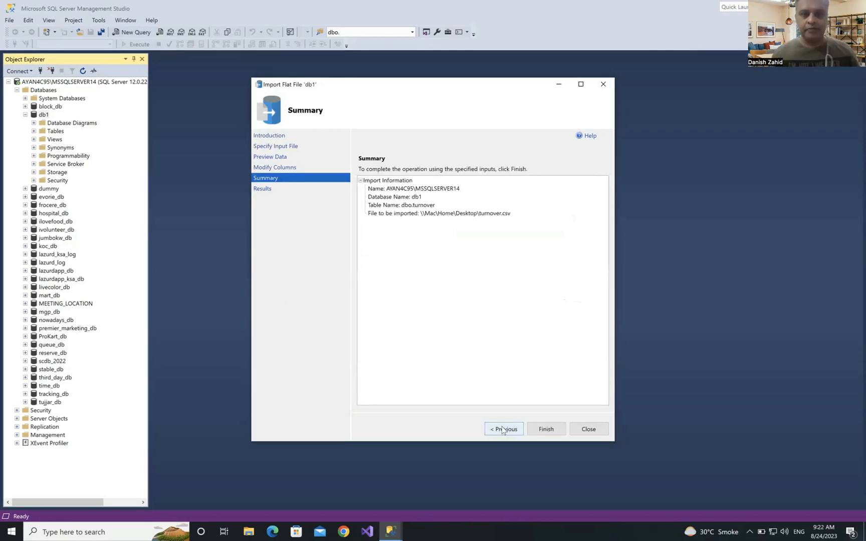
Delete the dbo.turnover table from the db1 database, leaving the import wizard open.
{"action": "left_click", "coordinate": [171, 260]}
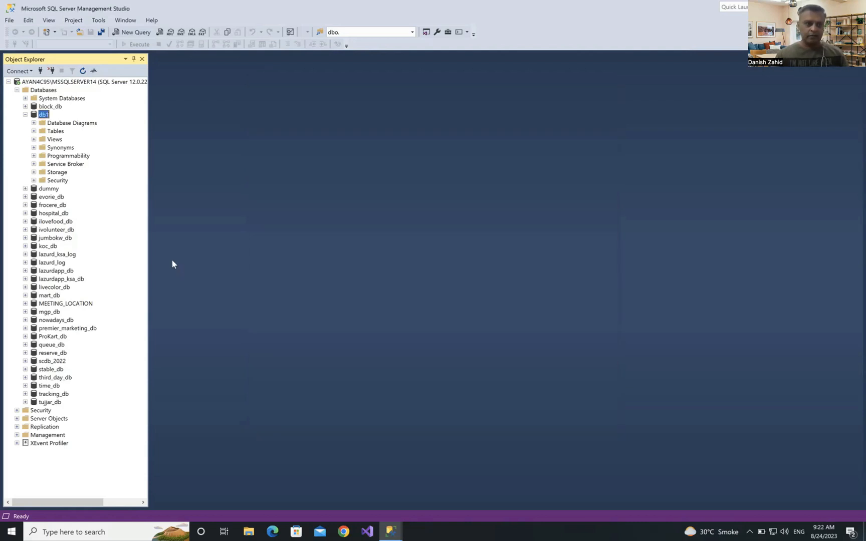
{"action": "left_click", "coordinate": [34, 130]}
{"action": "right_click", "coordinate": [63, 155]}
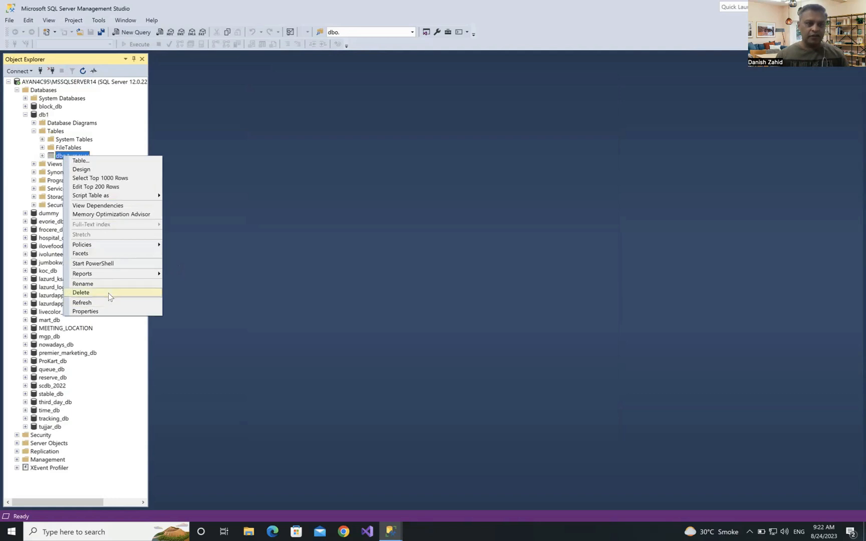
{"action": "left_click", "coordinate": [111, 294]}
{"action": "left_click", "coordinate": [528, 407]}
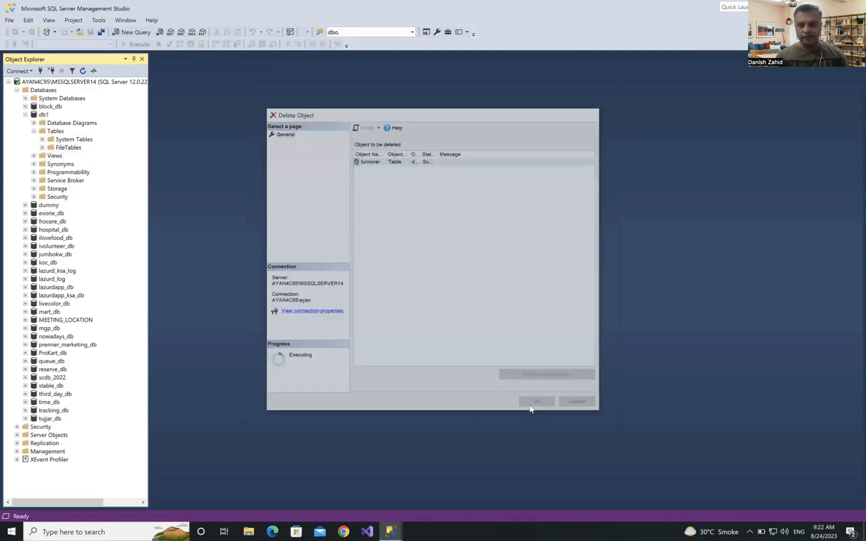
Finish the pending import of turnover.csv from the wizard's summary, close the wizard, and refresh db1's tables.
{"action": "mouse_move", "coordinate": [390, 530]}
{"action": "left_click", "coordinate": [446, 477]}
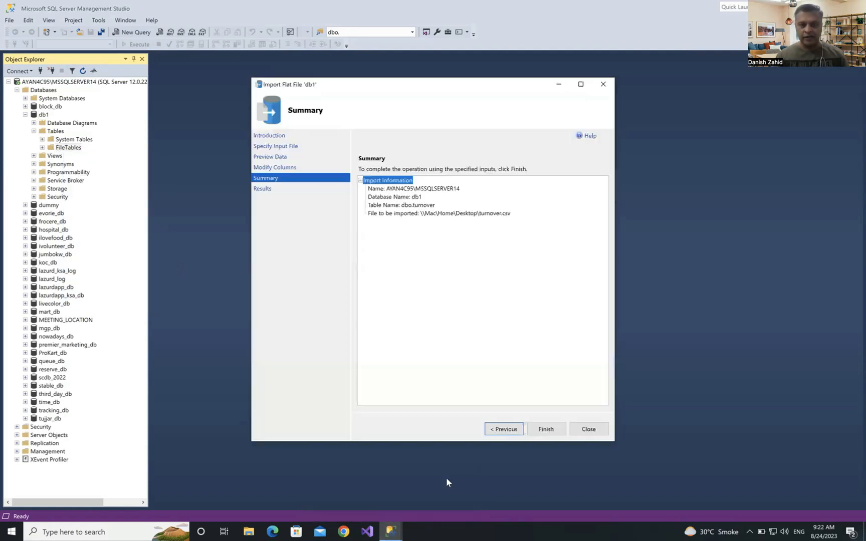
{"action": "left_click", "coordinate": [545, 431]}
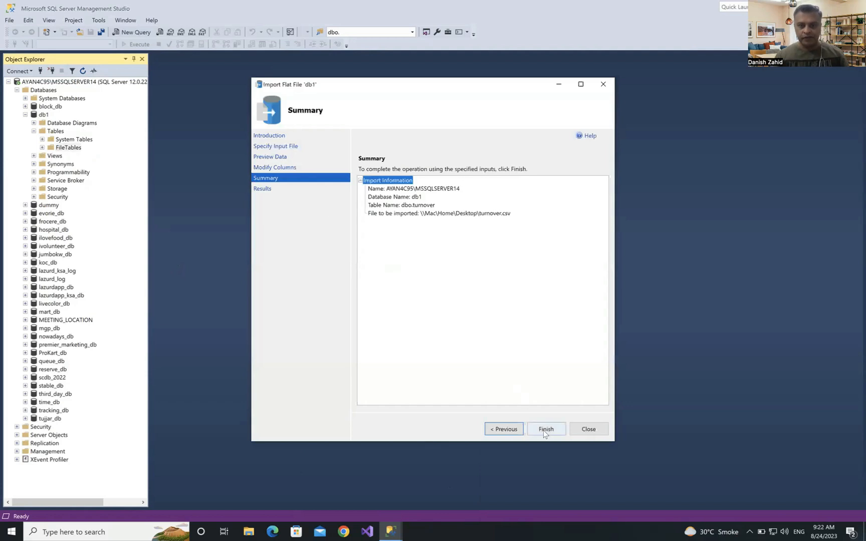
{"action": "left_click", "coordinate": [587, 430]}
{"action": "right_click", "coordinate": [52, 132]}
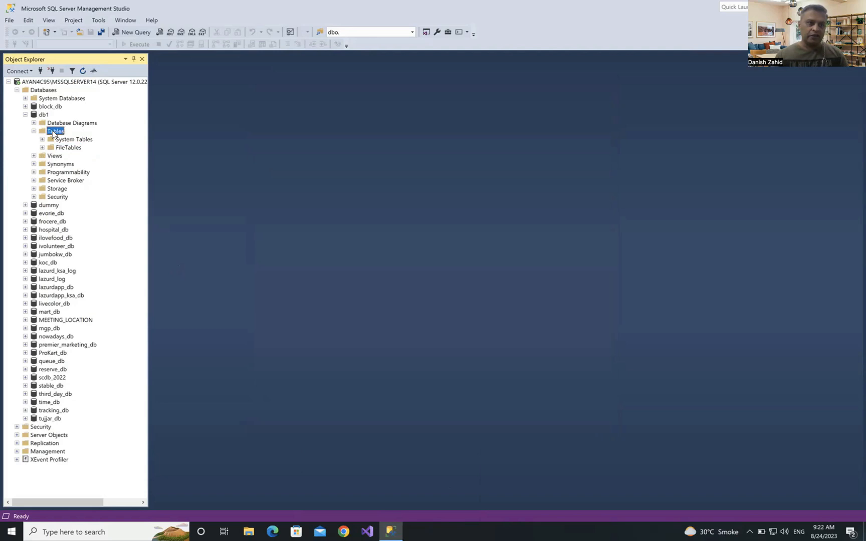
{"action": "left_click", "coordinate": [75, 177]}
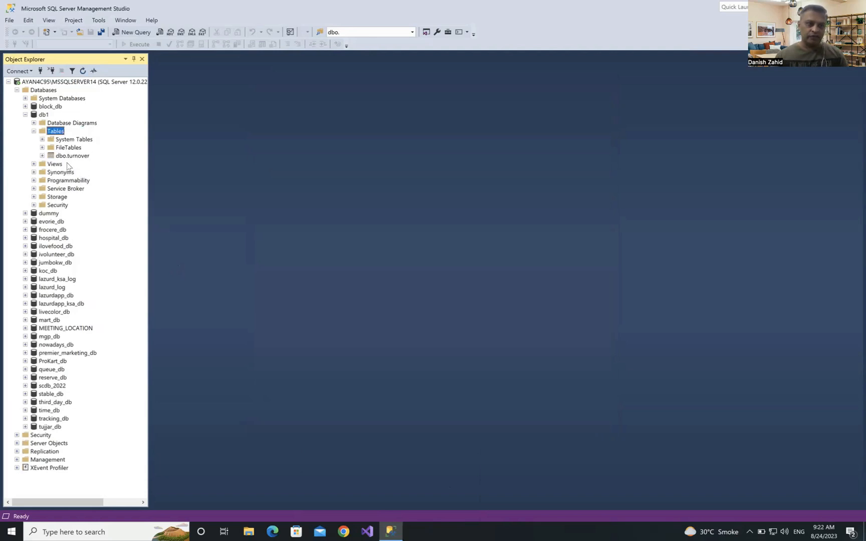
Select the top 1000 rows of the dbo.turnover table, review the imported data, and close that query.
{"action": "left_click", "coordinate": [68, 156]}
{"action": "right_click", "coordinate": [69, 158]}
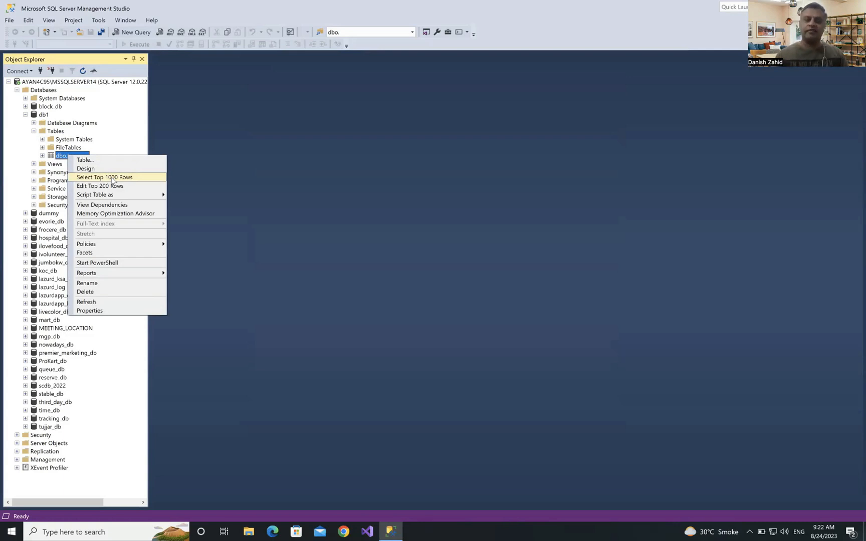
{"action": "left_click", "coordinate": [113, 178]}
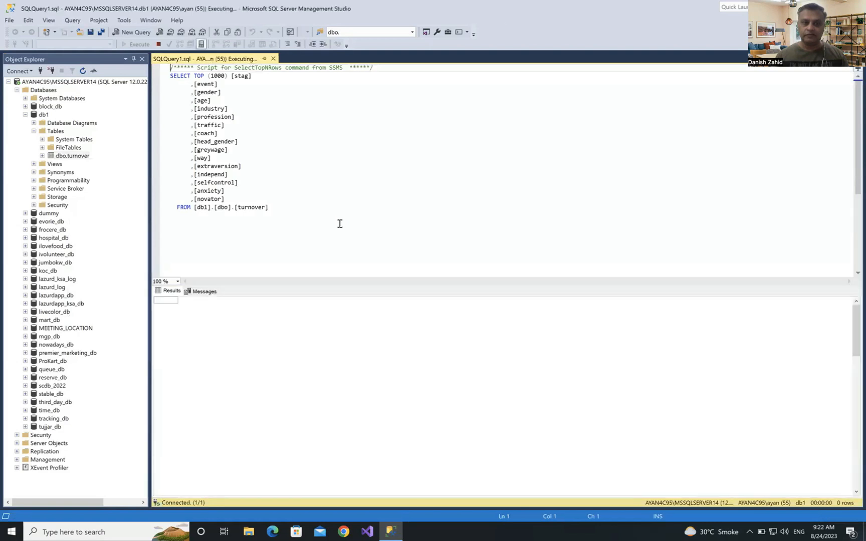
{"action": "scroll", "coordinate": [386, 413], "scroll_direction": "down", "scroll_amount": 20}
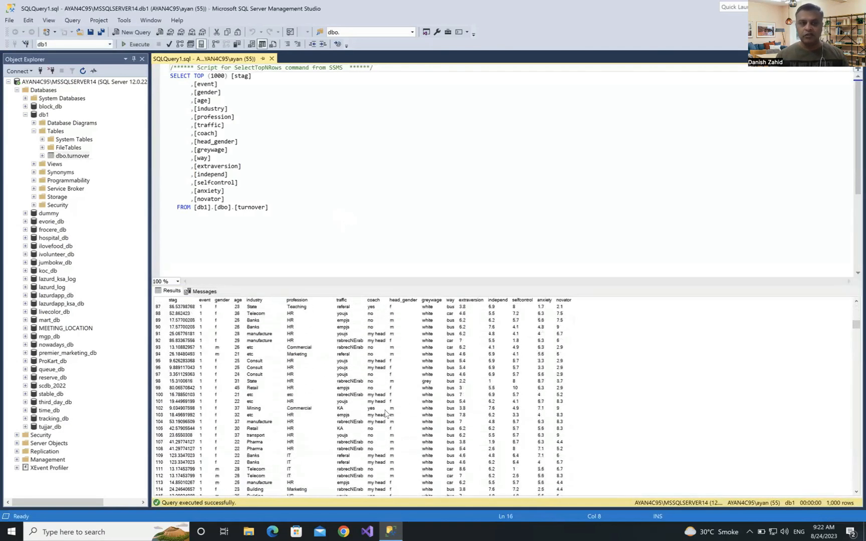
{"action": "left_click", "coordinate": [271, 58]}
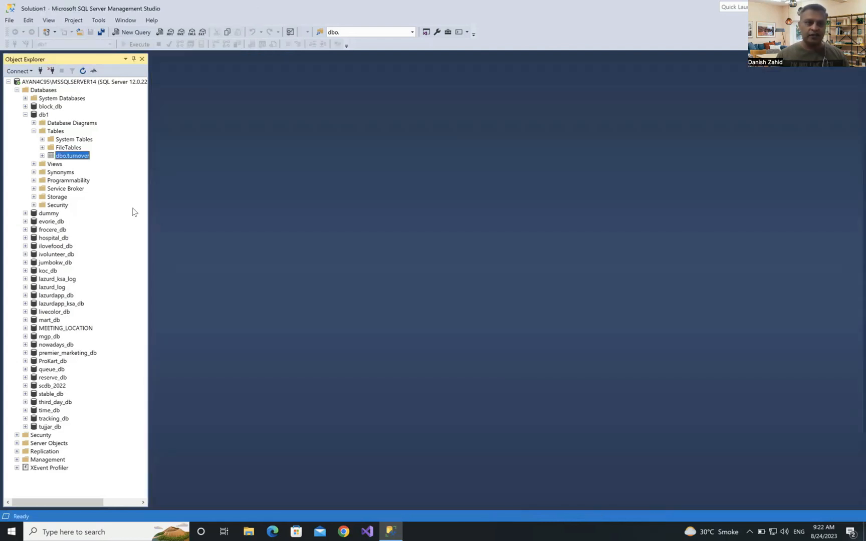
Create a new query on db1 with "select count(*) from turnover" and execute it to check the row count.
{"action": "left_click", "coordinate": [125, 36]}
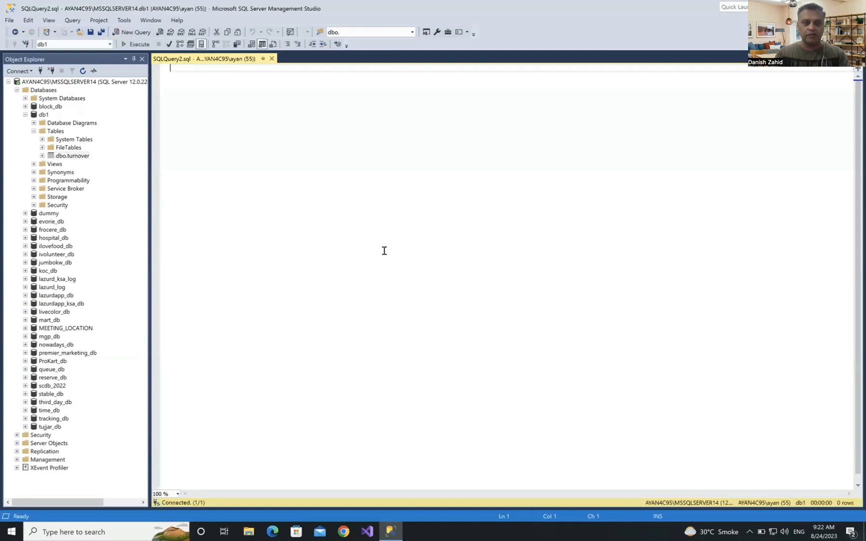
{"action": "type", "text": "selec"}
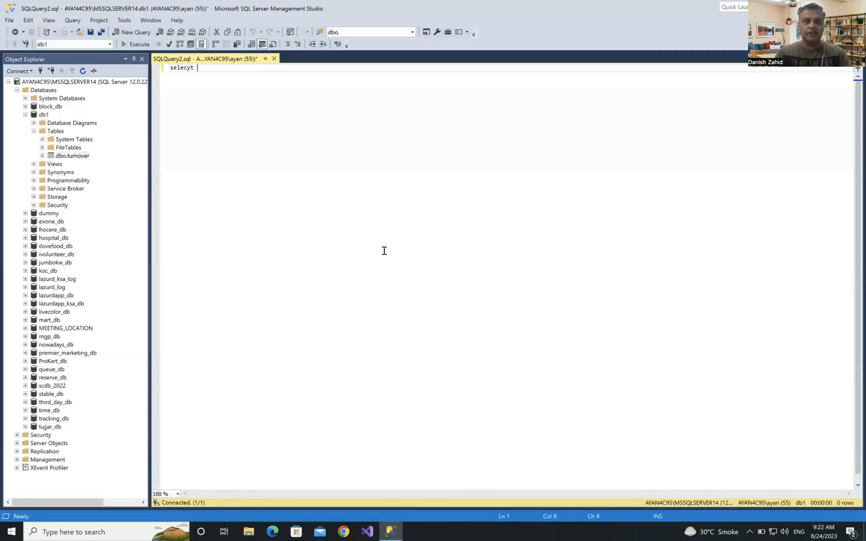
{"action": "type", "text": "t count()"}
{"action": "key", "text": "Left"}
{"action": "type", "text": "*"}
{"action": "key", "text": "Right"}
{"action": "type", "text": "from "}
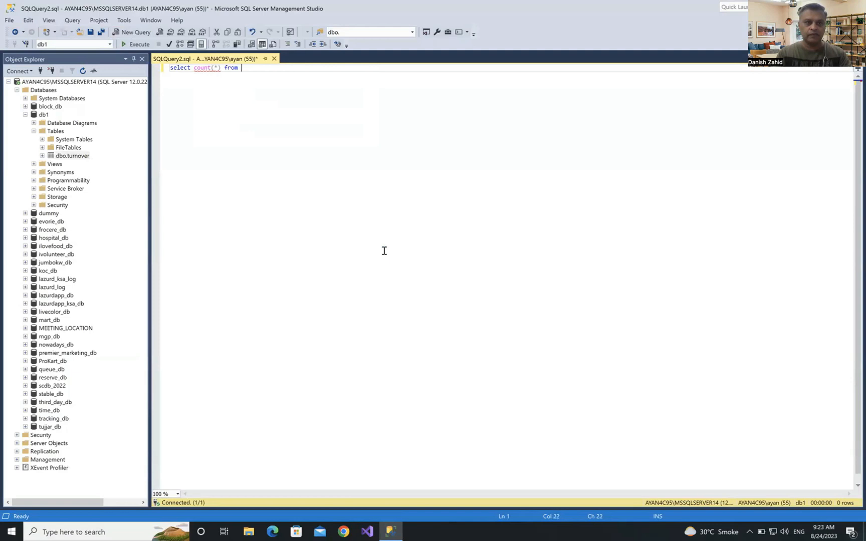
{"action": "type", "text": "t"}
{"action": "type", "text": "urnover"}
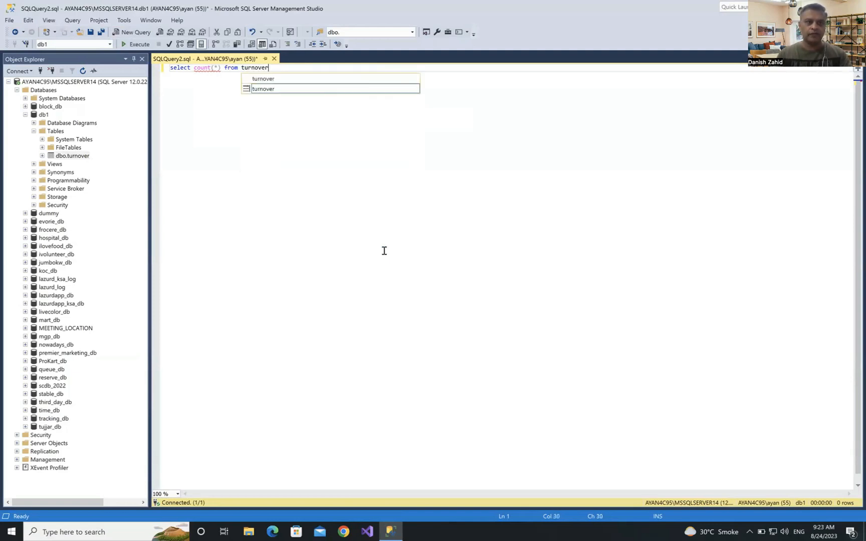
{"action": "left_click", "coordinate": [272, 189]}
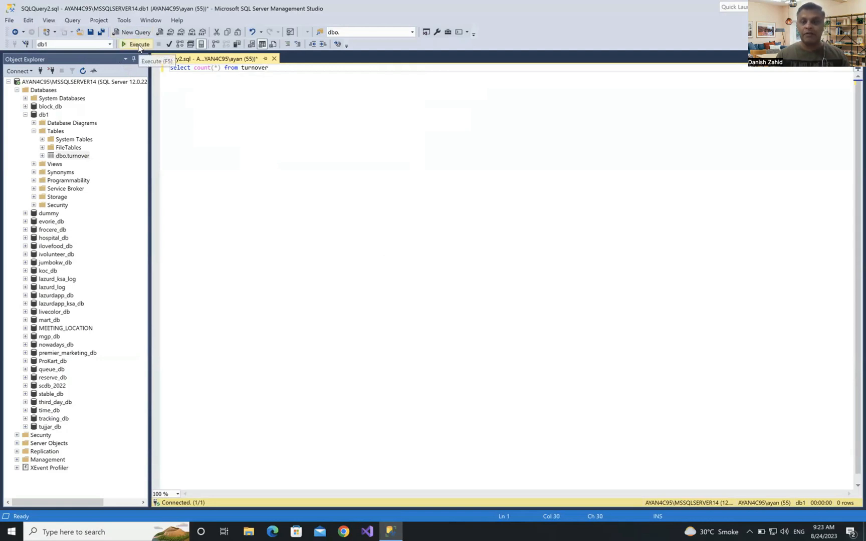
{"action": "left_click", "coordinate": [139, 44]}
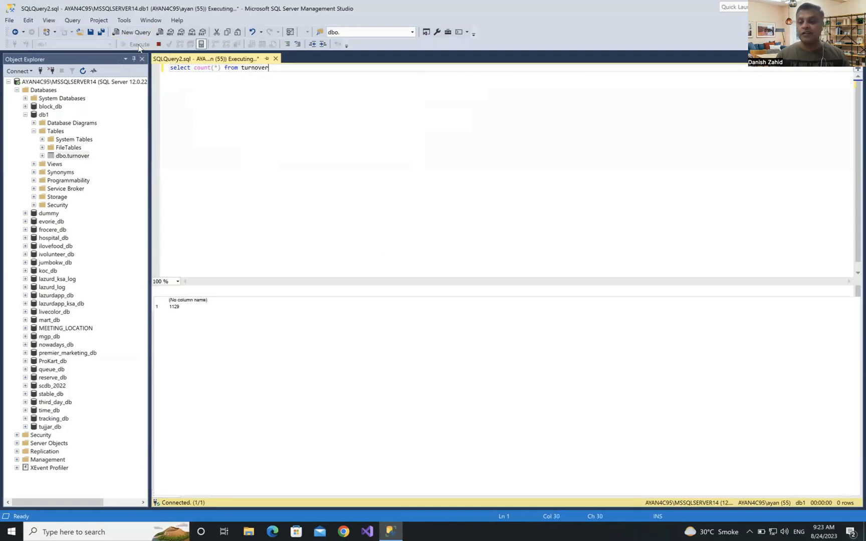
{"action": "left_click", "coordinate": [179, 308]}
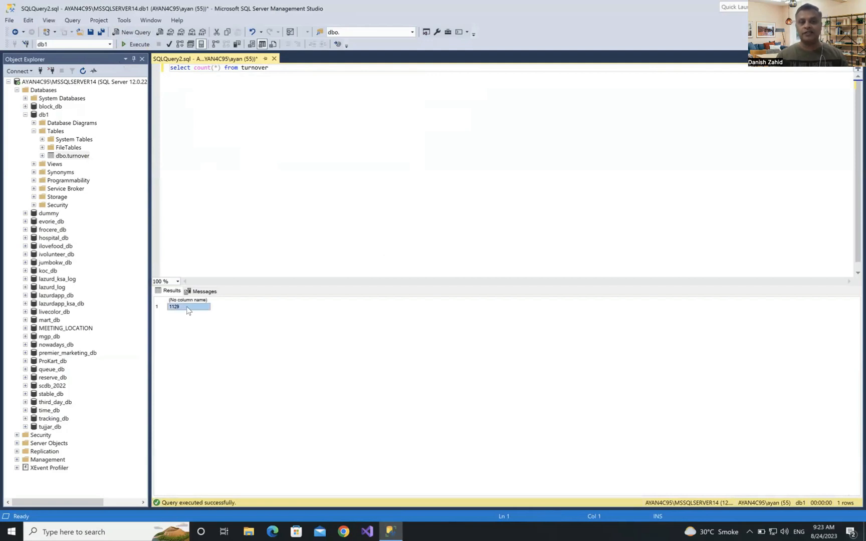
Replace count(*) with * so the query reads "select * from turnover", and execute it.
{"action": "left_click", "coordinate": [221, 68]}
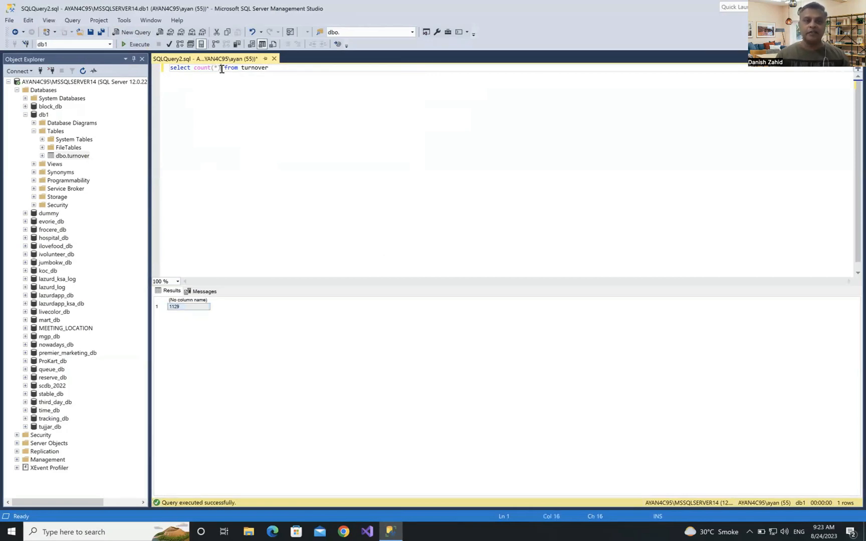
{"action": "key", "text": "BackSpace"}
{"action": "key", "text": "BackSpace"}
{"action": "key", "text": "BackSpace"}
{"action": "key", "text": "BackSpace"}
{"action": "key", "text": "BackSpace"}
{"action": "key", "text": "BackSpace"}
{"action": "key", "text": "BackSpace"}
{"action": "key", "text": "BackSpace"}
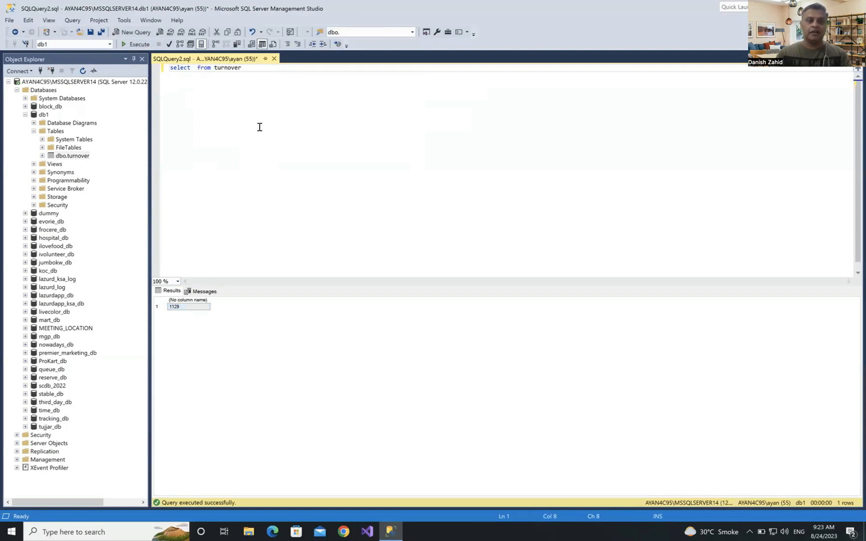
{"action": "type", "text": "*"}
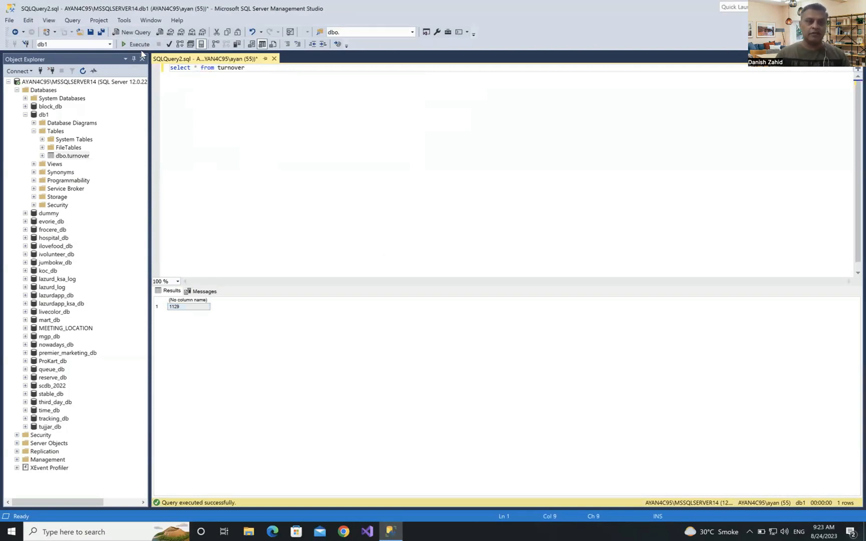
{"action": "key", "text": "F5"}
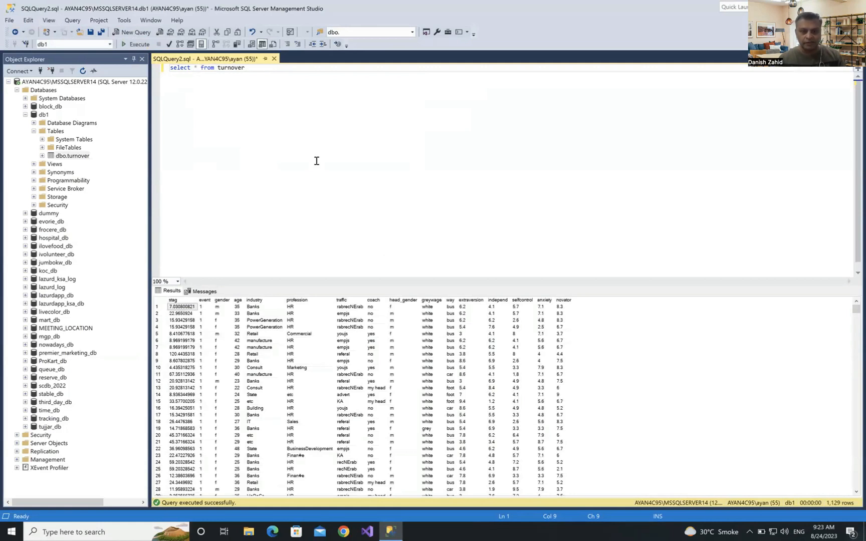
Add the condition where gender='m' to the turnover query, execute it, and look through the returned rows.
{"action": "left_click", "coordinate": [261, 70]}
{"action": "type", "text": "where "}
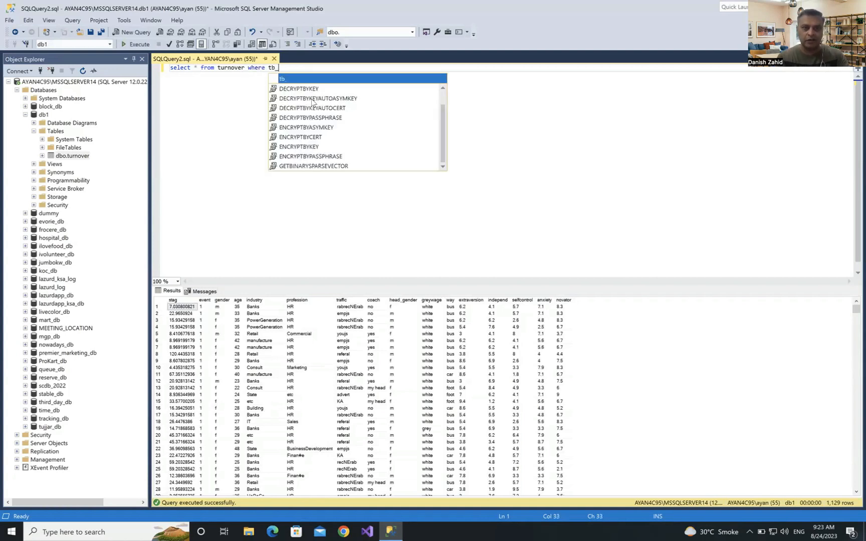
{"action": "type", "text": "gender="}
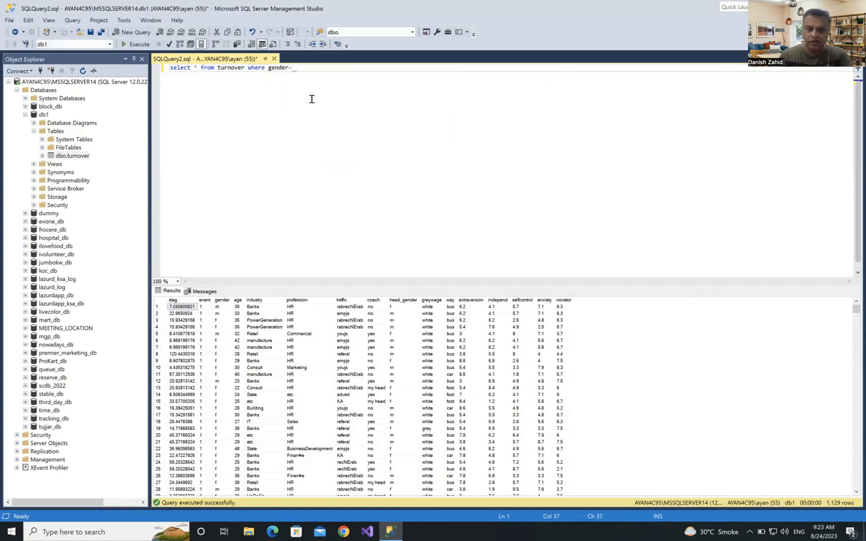
{"action": "key", "text": "BackSpace"}
{"action": "type", "text": "='"}
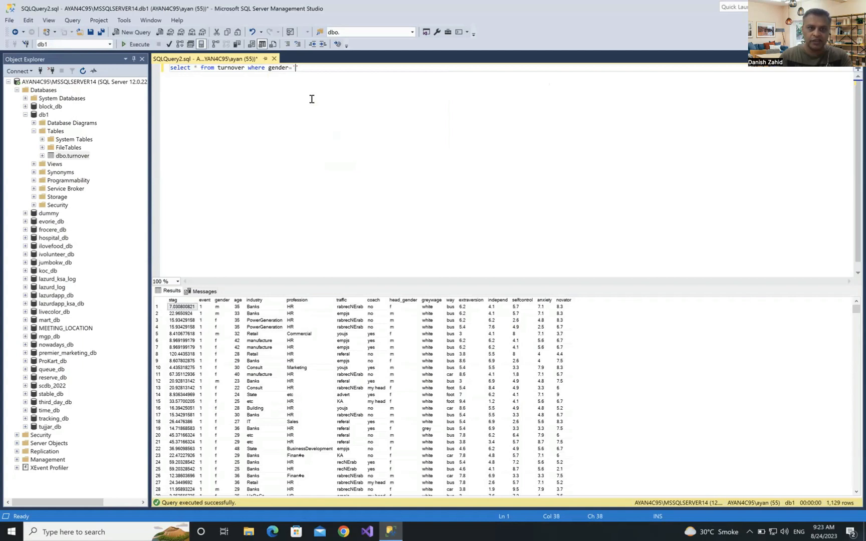
{"action": "type", "text": "m"}
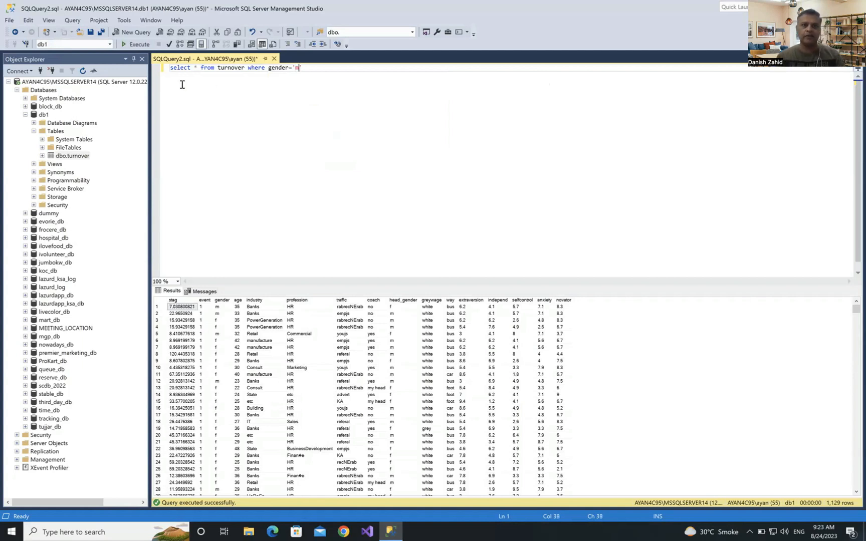
{"action": "left_click", "coordinate": [134, 44]}
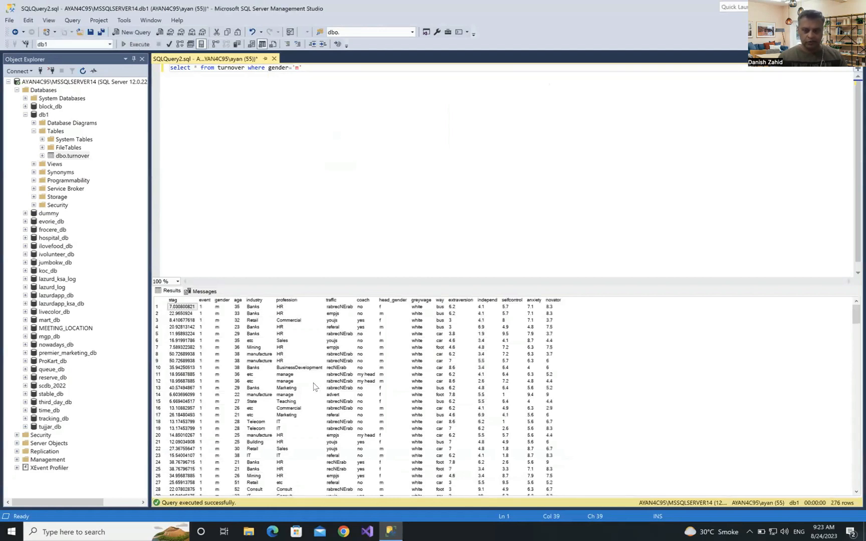
{"action": "scroll", "coordinate": [313, 386], "scroll_direction": "down", "scroll_amount": 20}
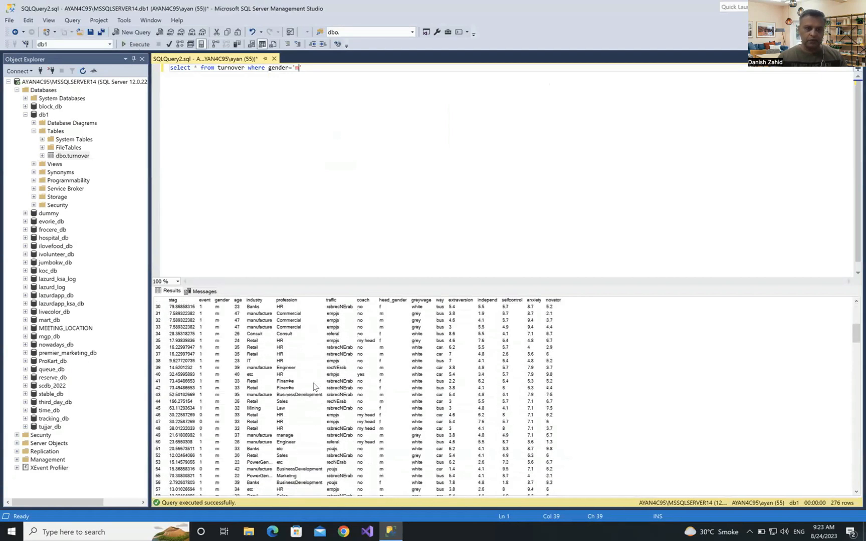
{"action": "scroll", "coordinate": [314, 386], "scroll_direction": "down", "scroll_amount": 20}
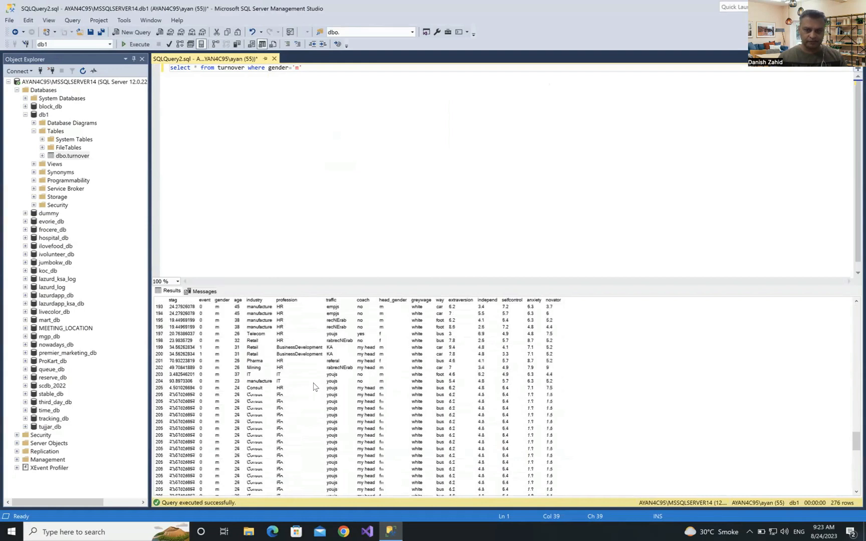
{"action": "scroll", "coordinate": [313, 386], "scroll_direction": "up", "scroll_amount": 20}
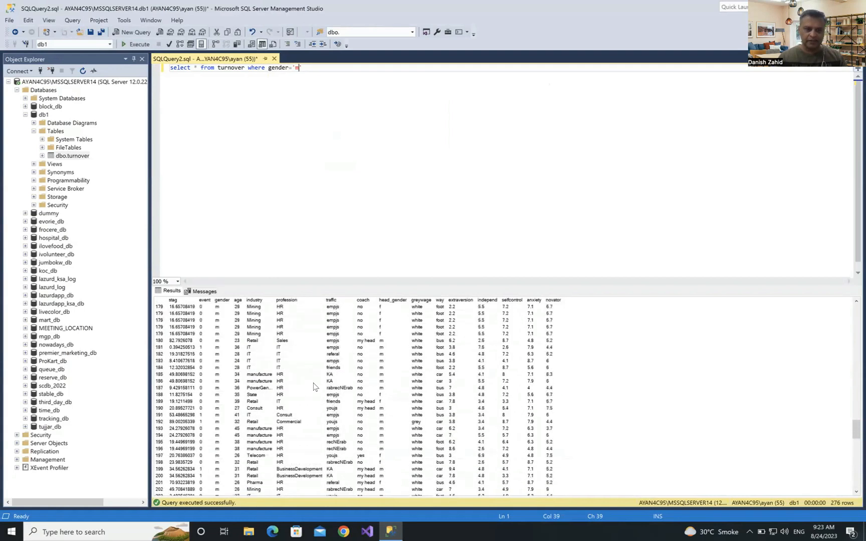
{"action": "scroll", "coordinate": [313, 387], "scroll_direction": "up", "scroll_amount": 20}
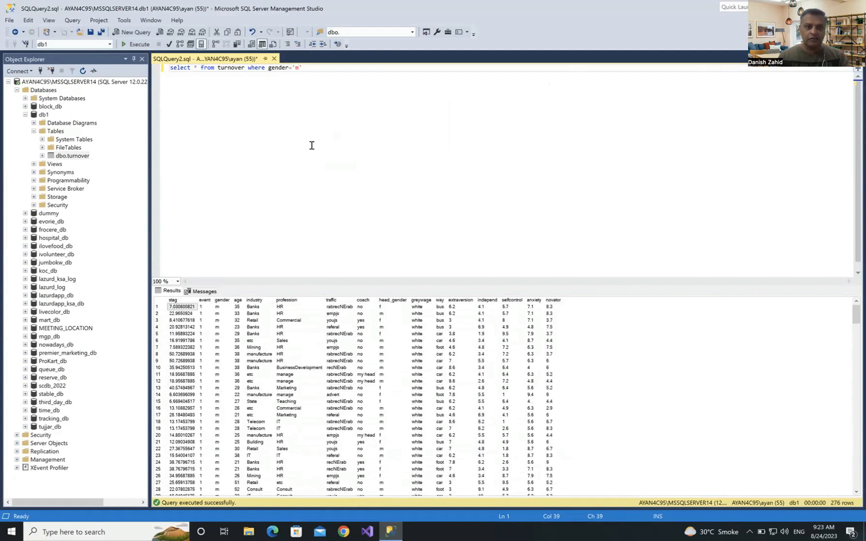
Extend the WHERE clause with an "and" operator after the gender='m' condition.
{"action": "left_click", "coordinate": [288, 423]}
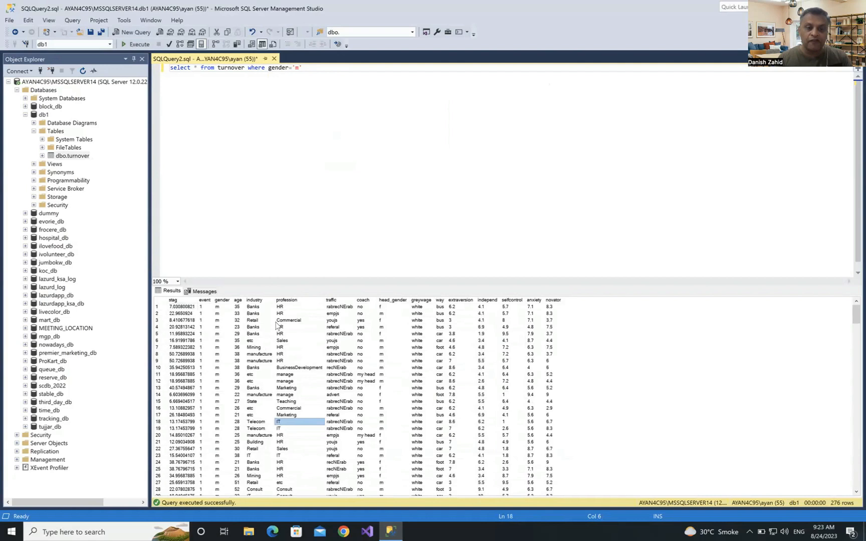
{"action": "left_click", "coordinate": [308, 68]}
{"action": "type", "text": "and "}
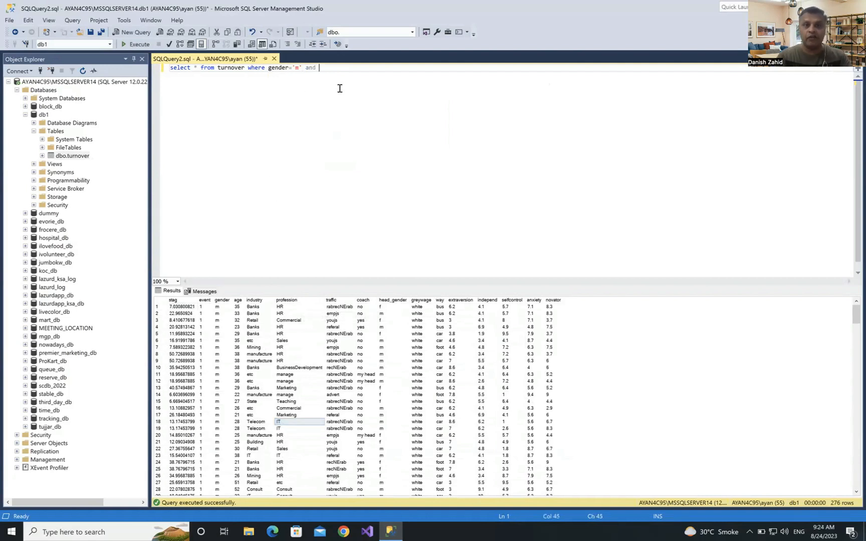
{"action": "type", "text": "p"}
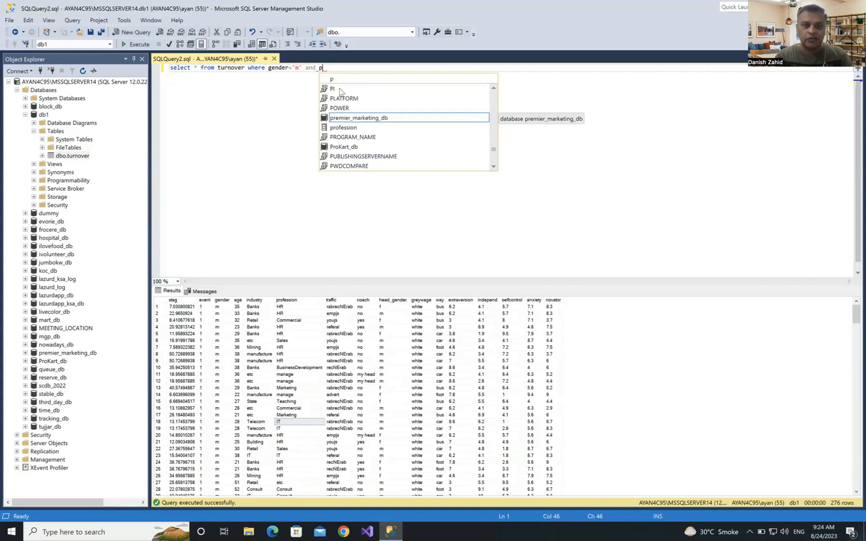
{"action": "type", "text": "rofe"}
{"action": "double_click", "coordinate": [339, 89]}
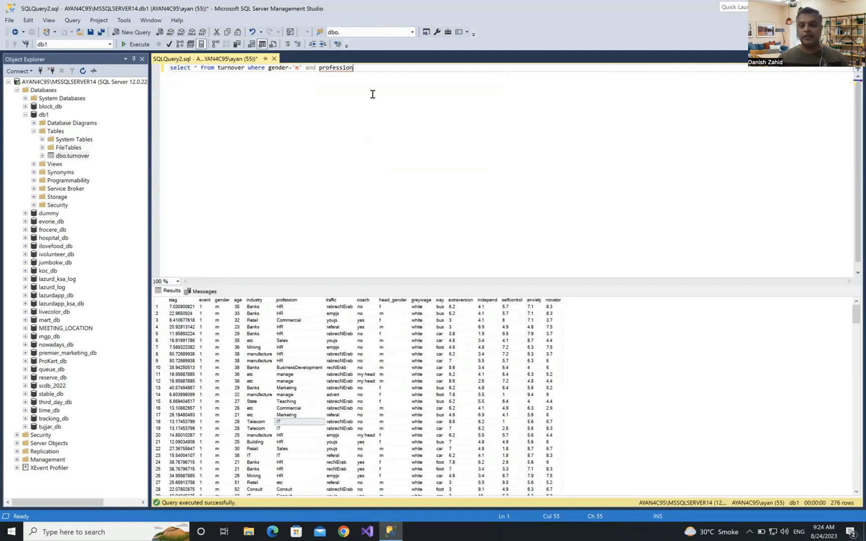
{"action": "type", "text": "=''"}
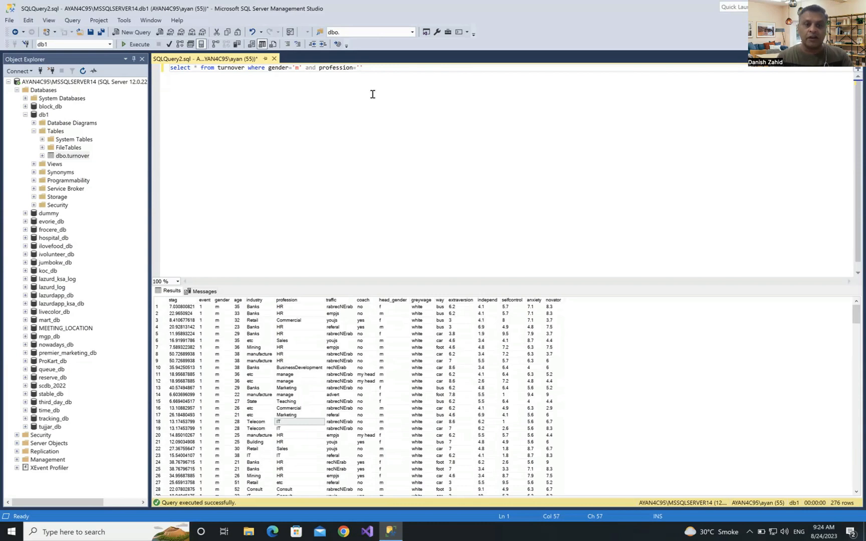
{"action": "key", "text": "BackSpace"}
{"action": "key", "text": "BackSpace"}
{"action": "key", "text": "BackSpace"}
{"action": "key", "text": "BackSpace"}
{"action": "key", "text": "BackSpace"}
{"action": "key", "text": "BackSpace"}
{"action": "key", "text": "BackSpace"}
{"action": "key", "text": "BackSpace"}
{"action": "key", "text": "BackSpace"}
{"action": "key", "text": "BackSpace"}
{"action": "key", "text": "BackSpace"}
Complete the second filter condition as age>=30 and execute the turnover query.
{"action": "type", "text": "age"}
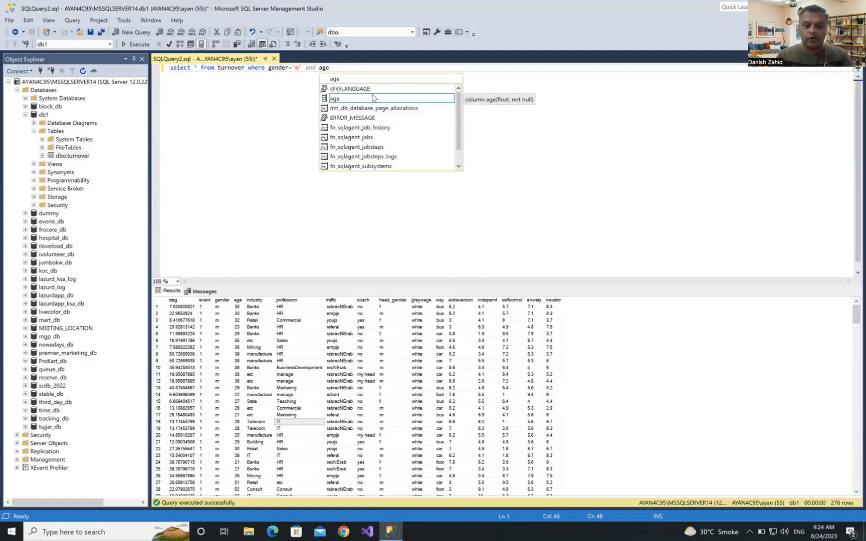
{"action": "type", "text": "="}
{"action": "key", "text": "BackSpace"}
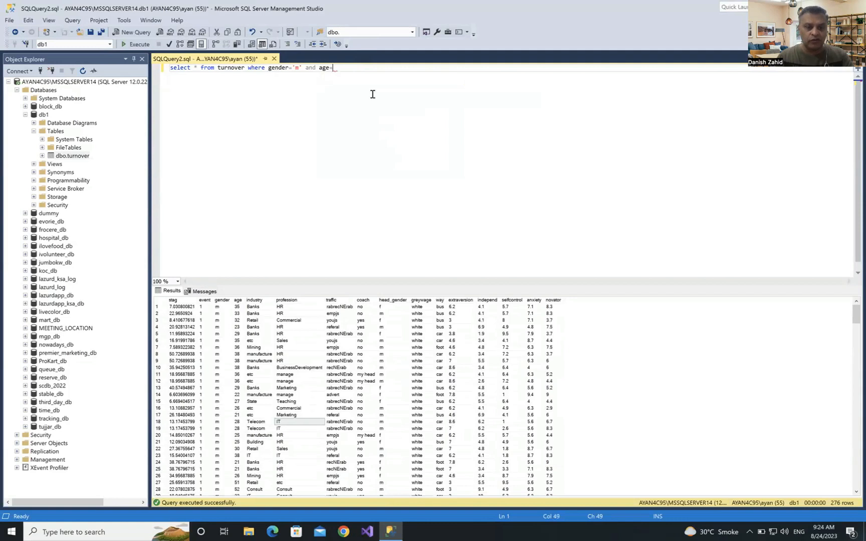
{"action": "type", "text": ">"}
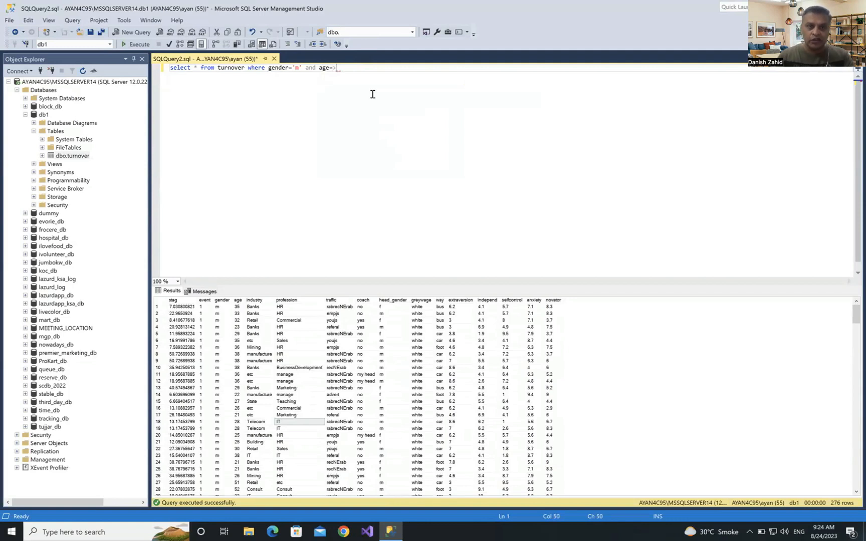
{"action": "key", "text": "BackSpace"}
{"action": "type", "text": ">="}
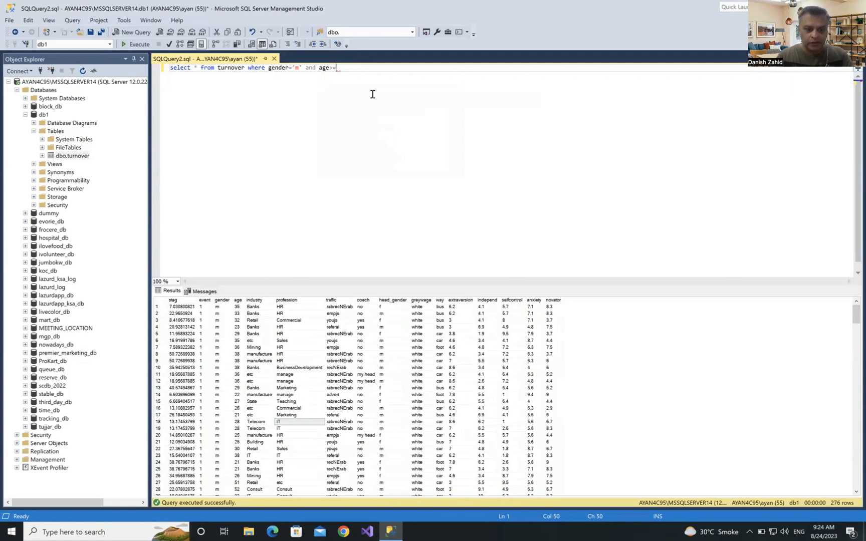
{"action": "type", "text": "30"}
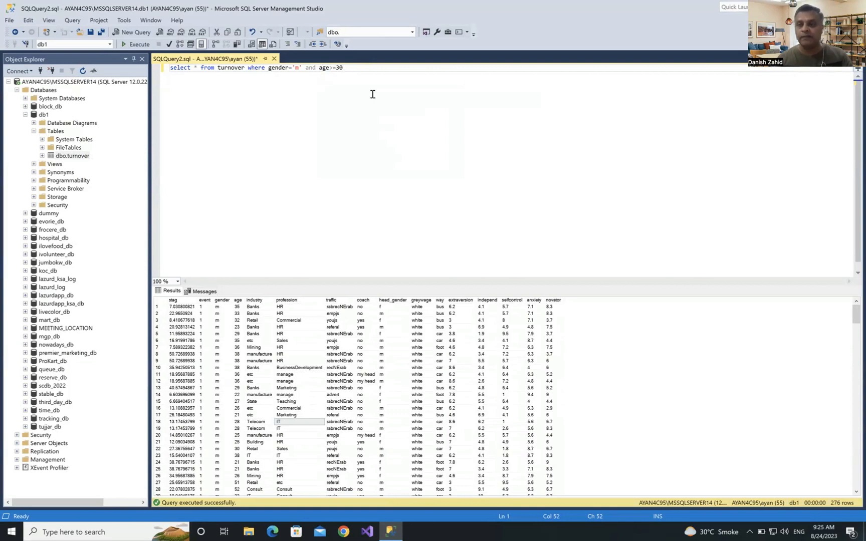
{"action": "left_click", "coordinate": [136, 44]}
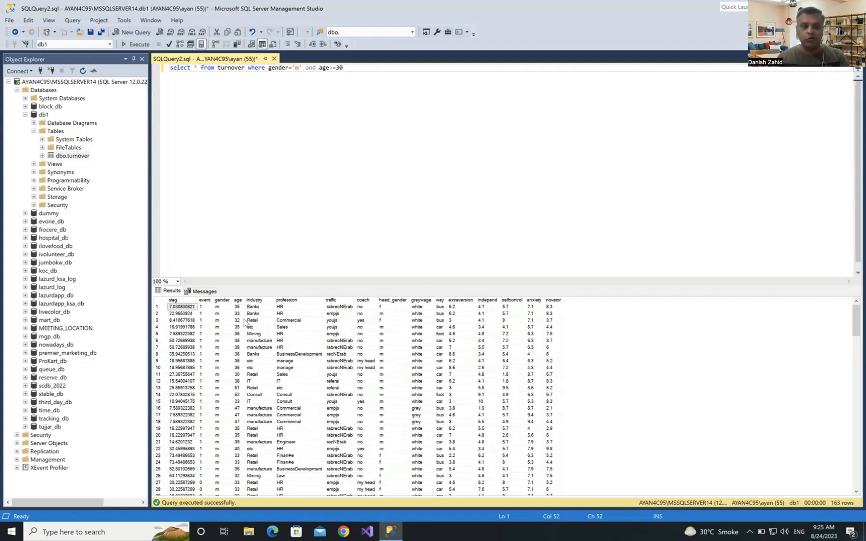
Change the age condition in the turnover query to age>=40 and execute it.
{"action": "key", "text": "BackSpace"}
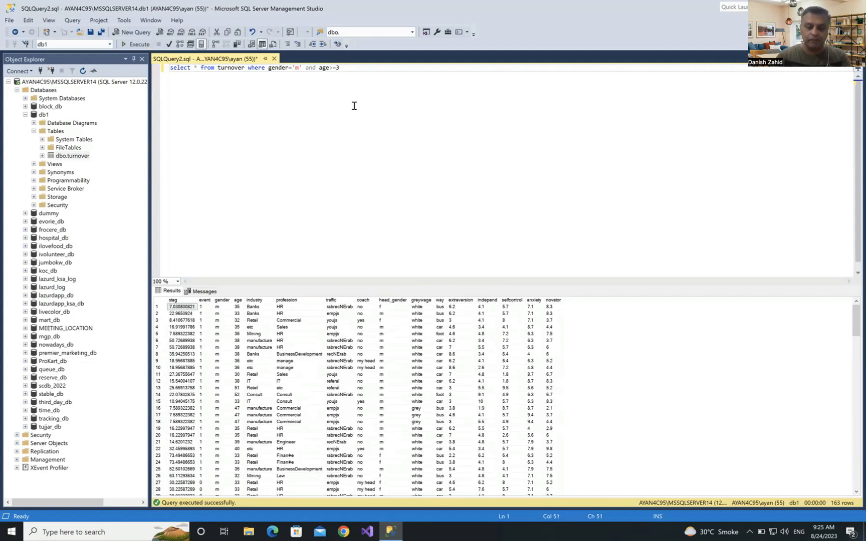
{"action": "key", "text": "BackSpace"}
{"action": "type", "text": "40"}
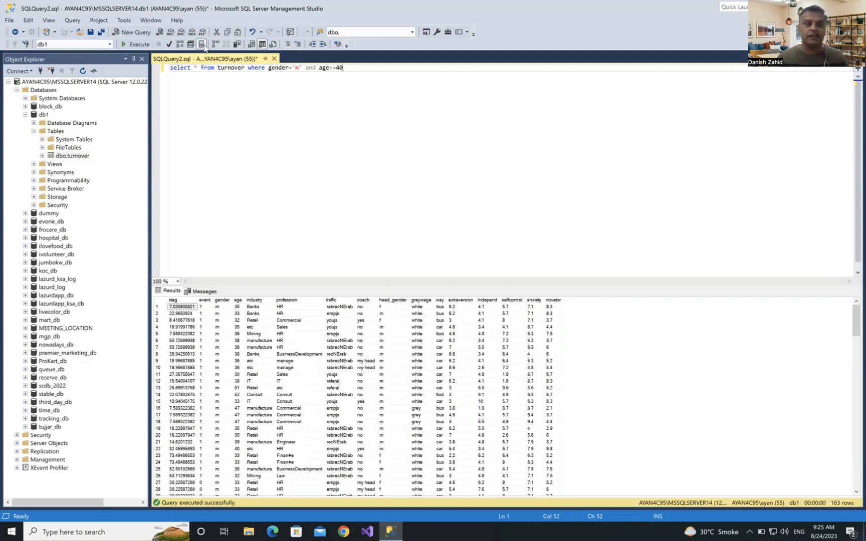
{"action": "left_click", "coordinate": [136, 44]}
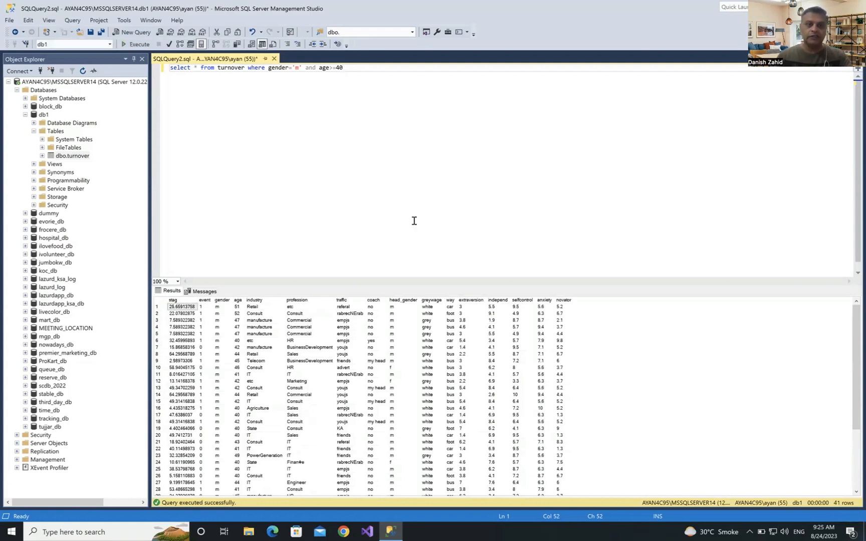
Add the condition and profession='IT' to the end of the WHERE clause and execute the query.
{"action": "type", "text": "and "}
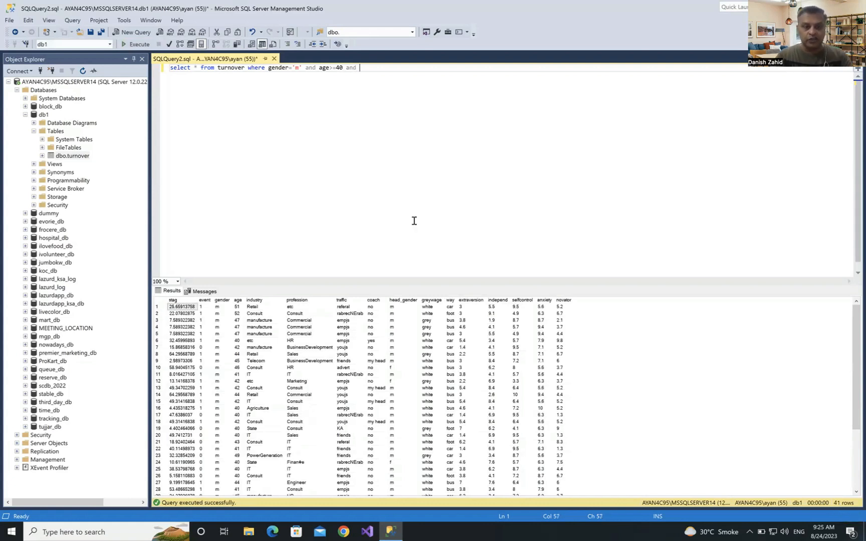
{"action": "type", "text": "p"}
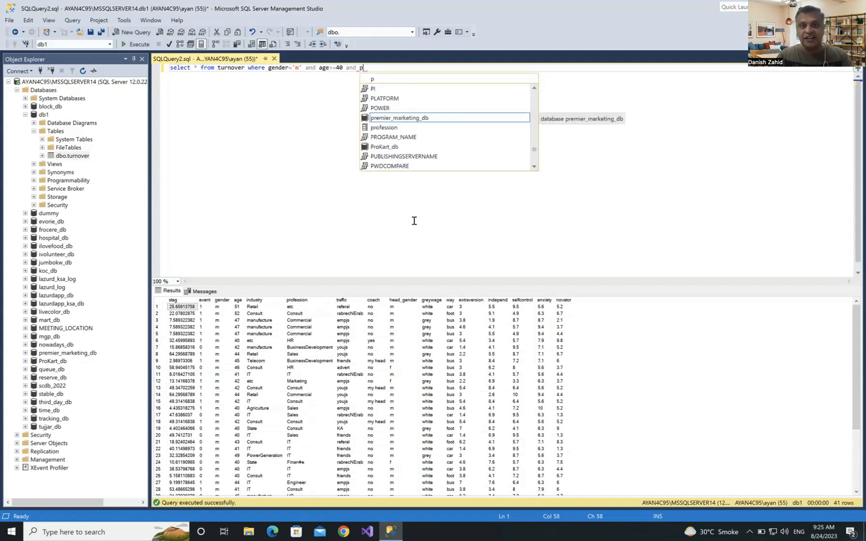
{"action": "type", "text": "rofess"}
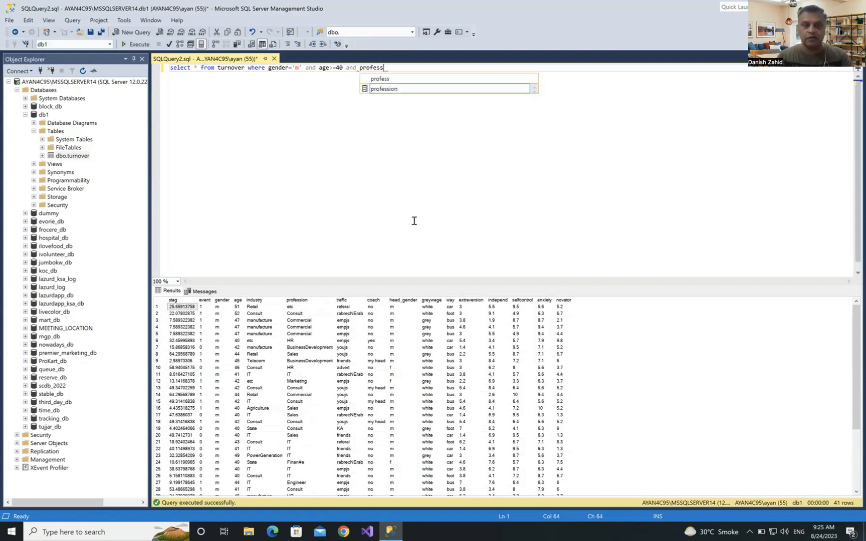
{"action": "type", "text": "ion=''"}
{"action": "key", "text": "Left"}
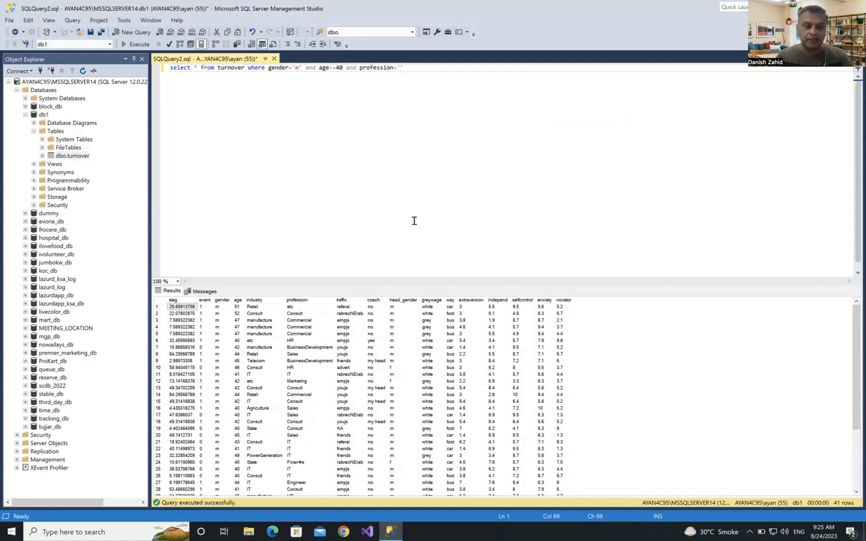
{"action": "type", "text": "IT"}
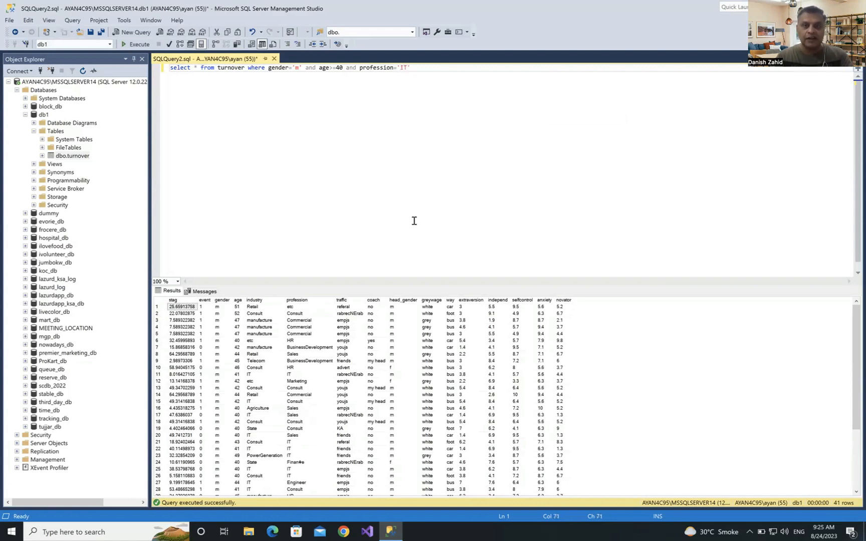
{"action": "left_click", "coordinate": [135, 44]}
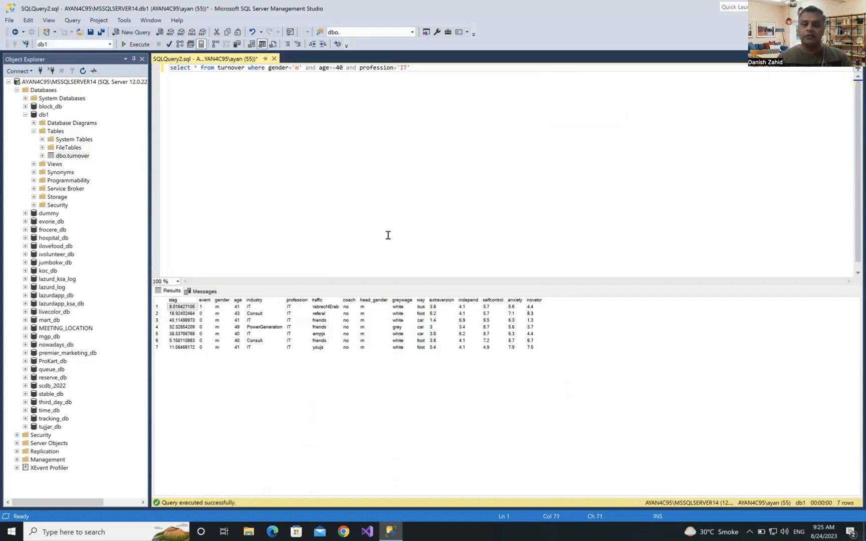
Change the gender condition to gender='f' and execute the query.
{"action": "left_click", "coordinate": [295, 68]}
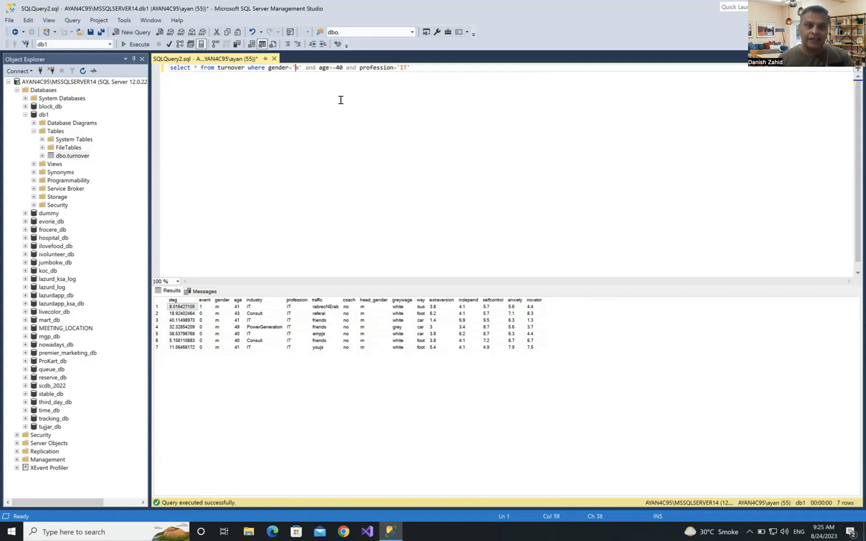
{"action": "key", "text": "Delete"}
{"action": "type", "text": "f"}
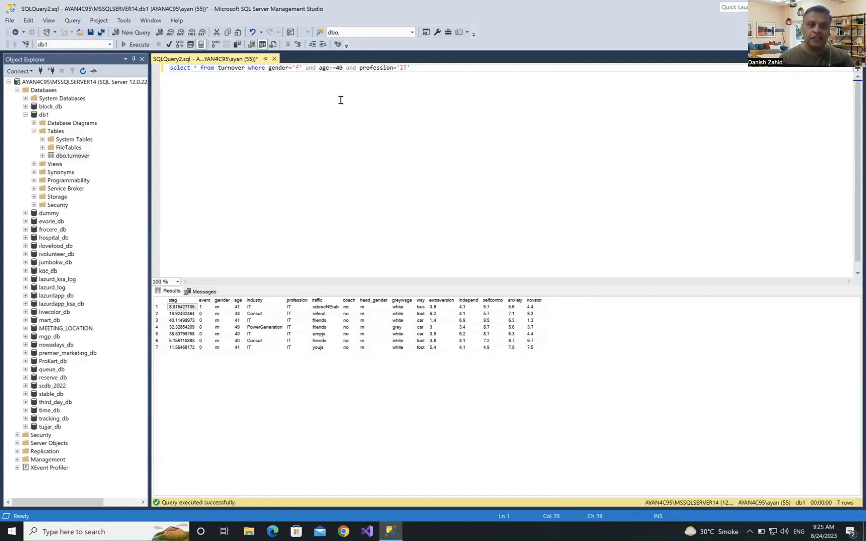
{"action": "left_click", "coordinate": [138, 45]}
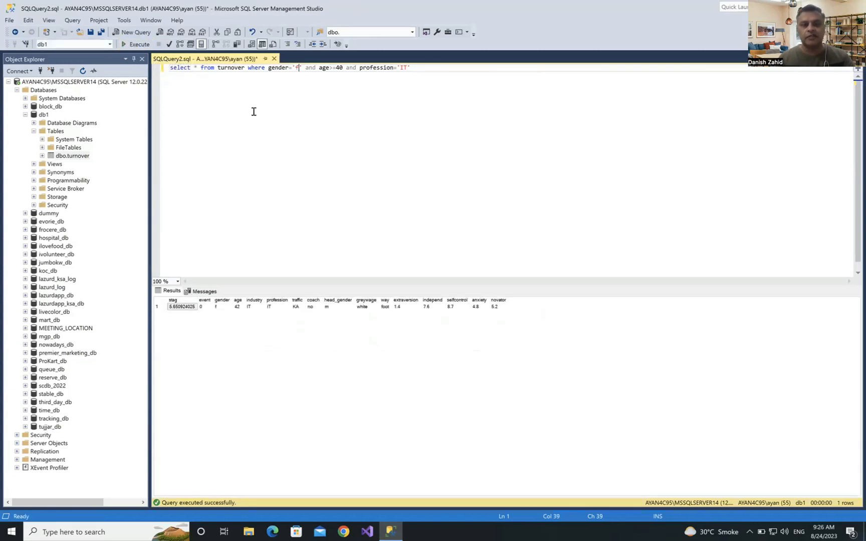
Lower the age condition to age>=20 and execute the query for female IT employees.
{"action": "left_click", "coordinate": [339, 68]}
{"action": "key", "text": "BackSpace"}
{"action": "type", "text": "2"}
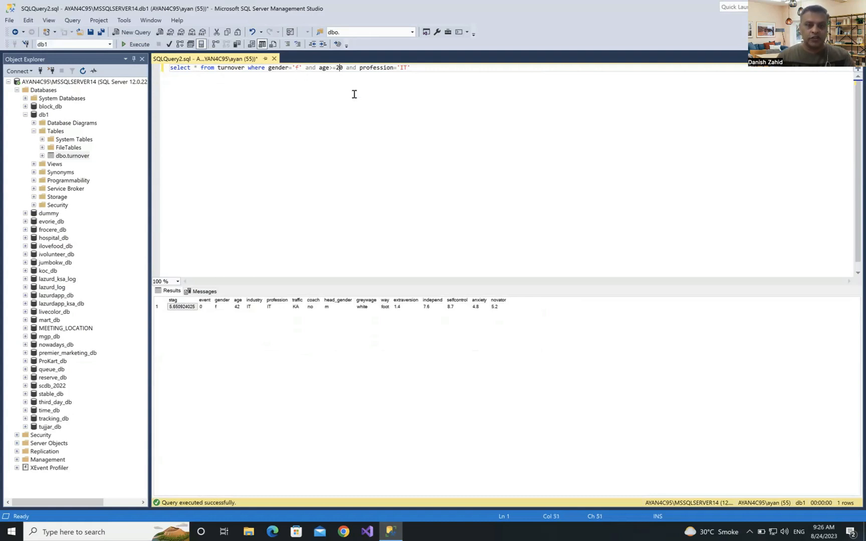
{"action": "left_click", "coordinate": [132, 46]}
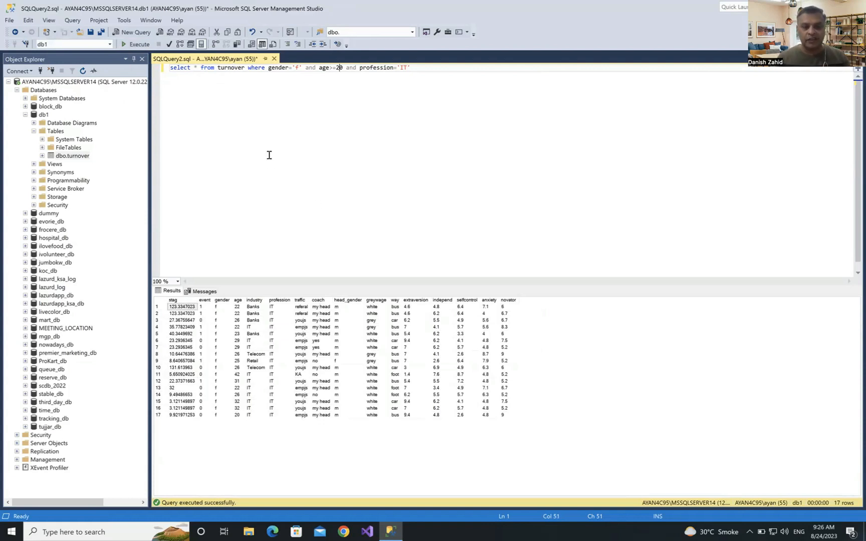
{"action": "left_click", "coordinate": [199, 69]}
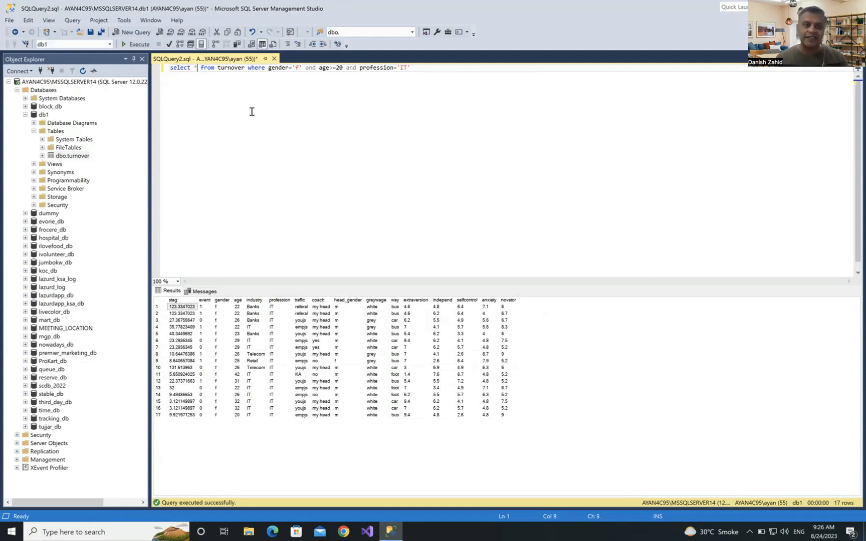
{"action": "type", "text": ","}
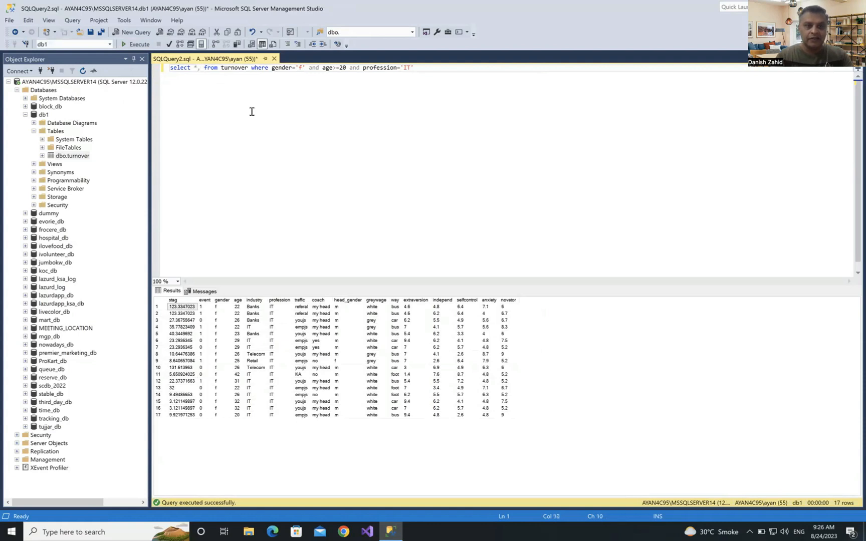
{"action": "type", "text": "conca"}
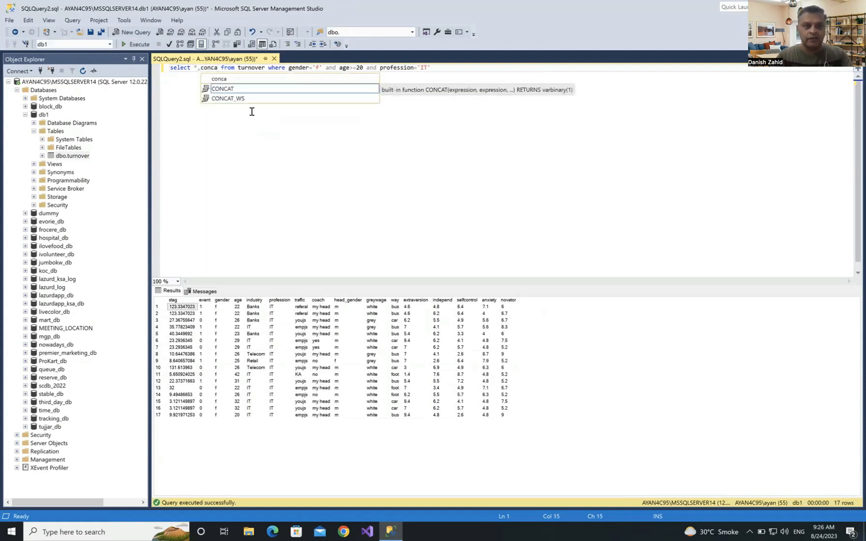
{"action": "type", "text": "t"}
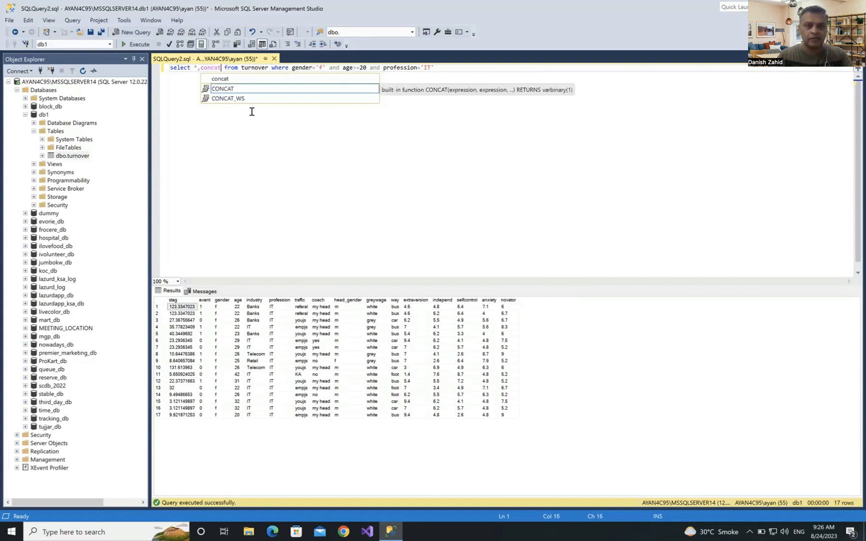
{"action": "type", "text": "("}
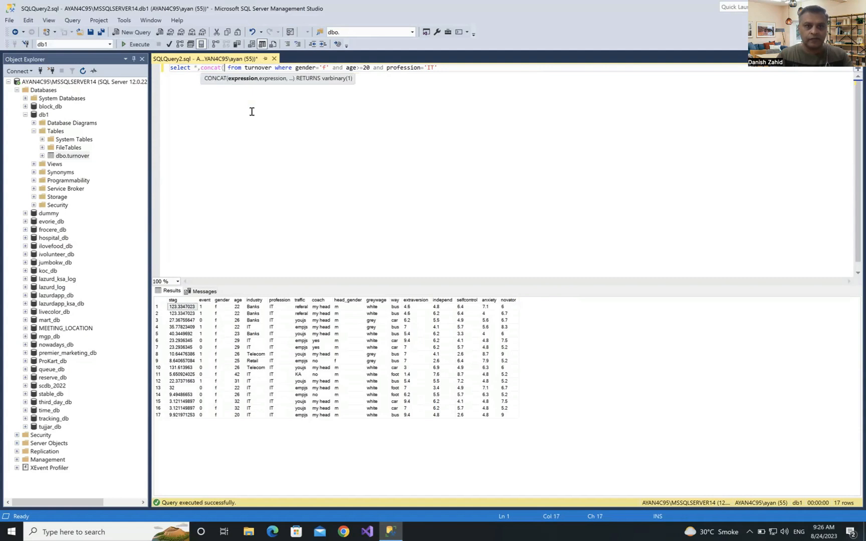
{"action": "key", "text": "BackSpace"}
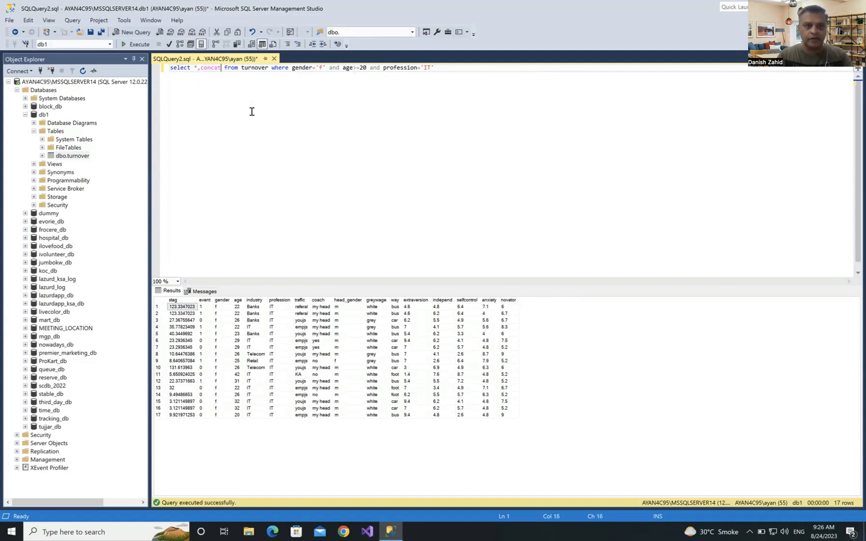
{"action": "type", "text": "inate"}
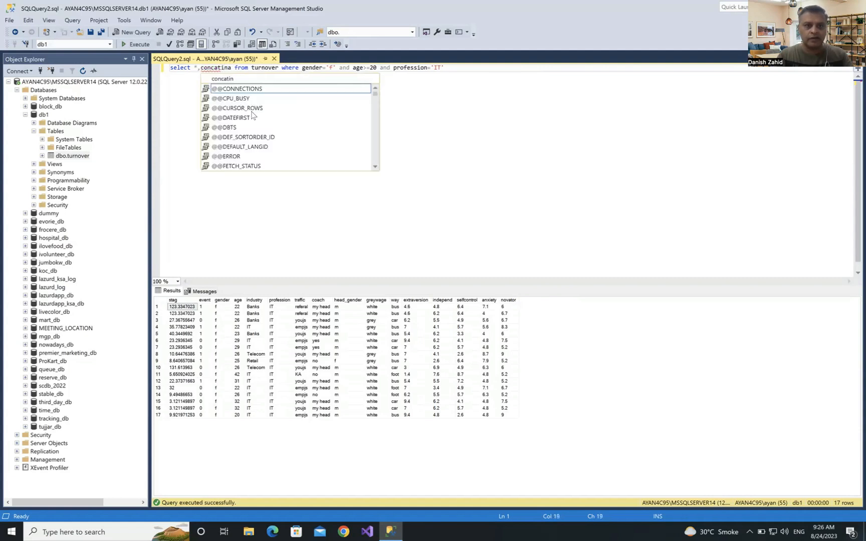
{"action": "key", "text": "BackSpace"}
{"action": "key", "text": "BackSpace"}
{"action": "key", "text": "BackSpace"}
{"action": "key", "text": "BackSpace"}
{"action": "key", "text": "BackSpace"}
{"action": "key", "text": "BackSpace"}
{"action": "key", "text": "BackSpace"}
{"action": "key", "text": "BackSpace"}
{"action": "key", "text": "BackSpace"}
{"action": "key", "text": "BackSpace"}
{"action": "key", "text": "BackSpace"}
{"action": "key", "text": "BackSpace"}
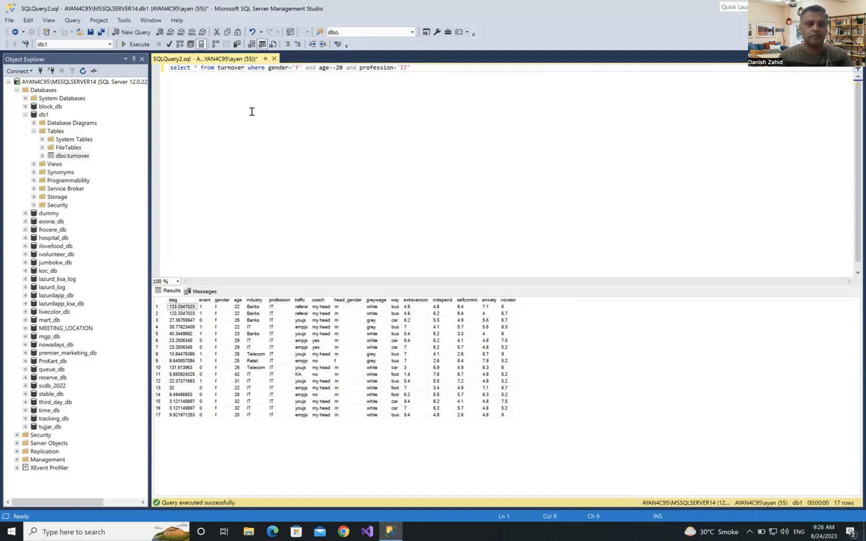
Add the computed column "age + event as newfield" after the asterisk, execute the query, and compare the first row's newfield with its age and event.
{"action": "type", "text": ","}
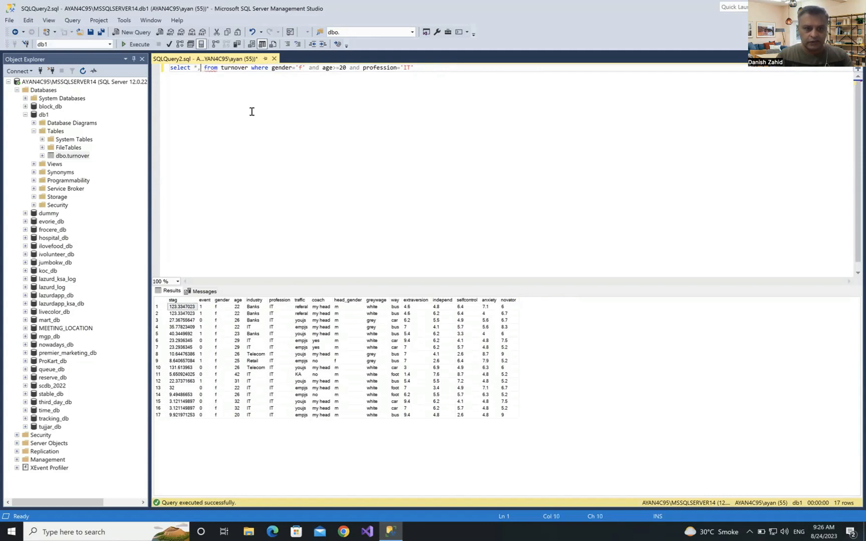
{"action": "type", "text": "age + "}
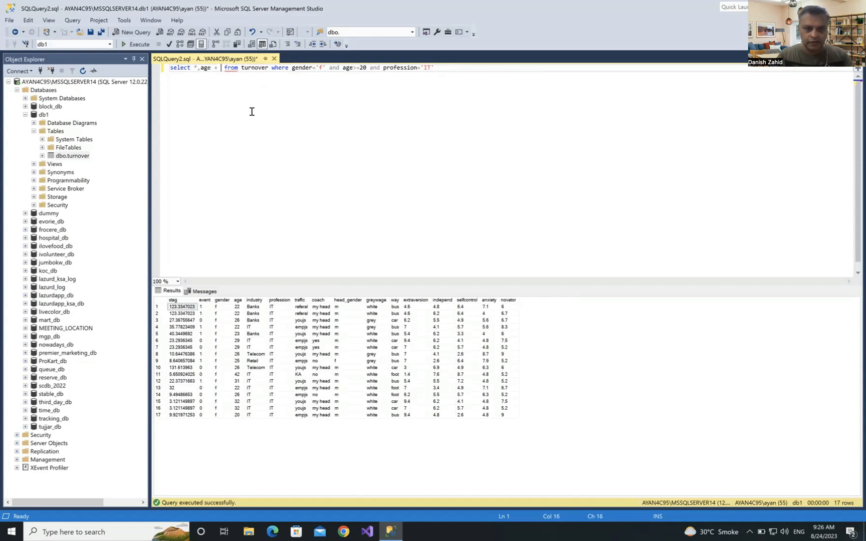
{"action": "type", "text": "event"}
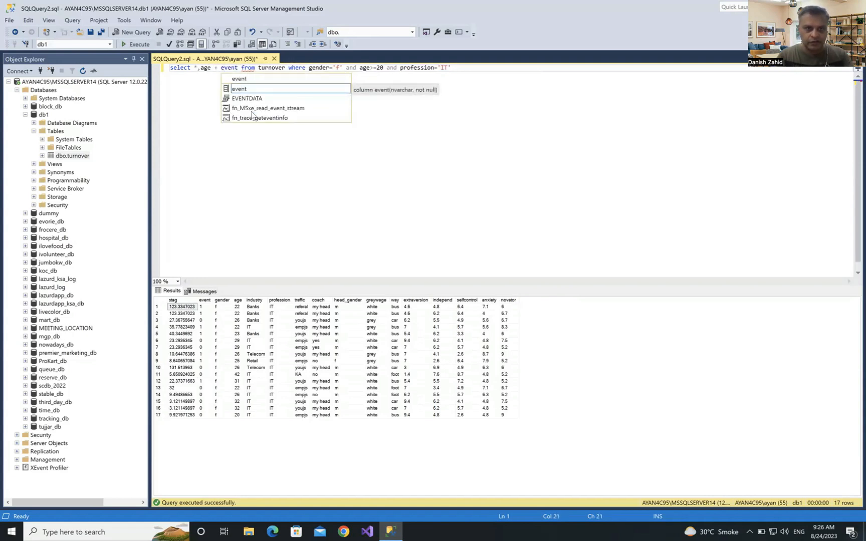
{"action": "type", "text": " as "}
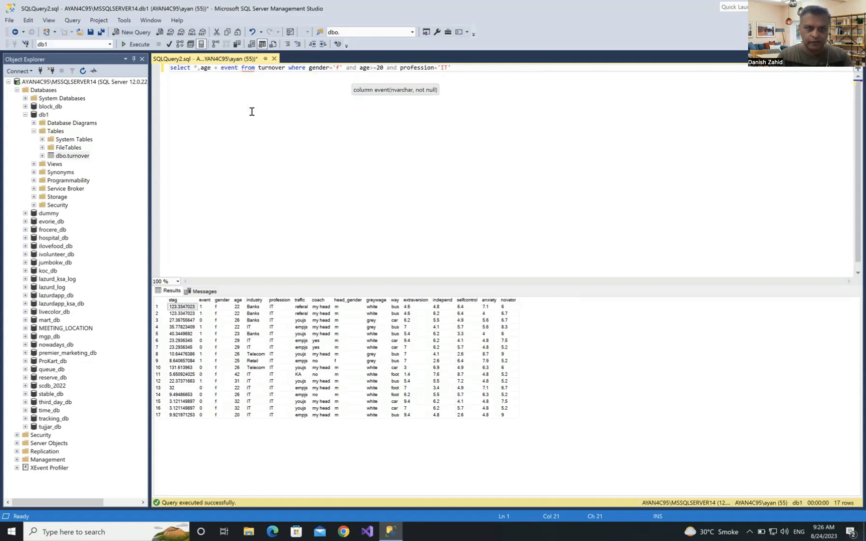
{"action": "type", "text": "newfeild"}
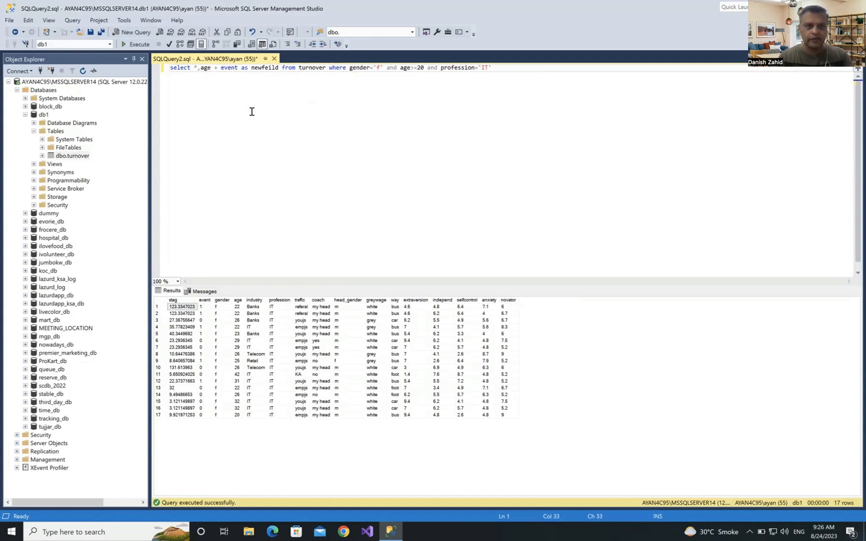
{"action": "left_click", "coordinate": [270, 70]}
{"action": "key", "text": "BackSpace"}
{"action": "key", "text": "BackSpace"}
{"action": "type", "text": "ie"}
{"action": "left_click", "coordinate": [135, 44]}
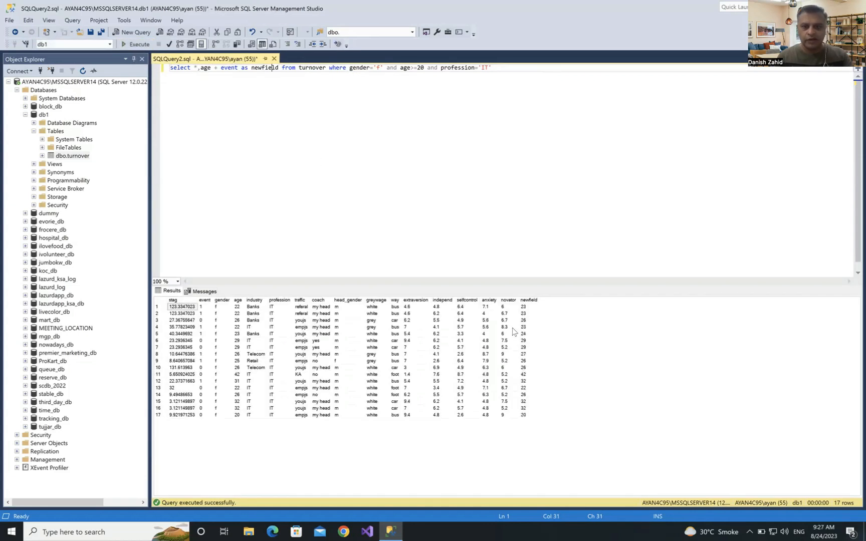
{"action": "left_click", "coordinate": [524, 307]}
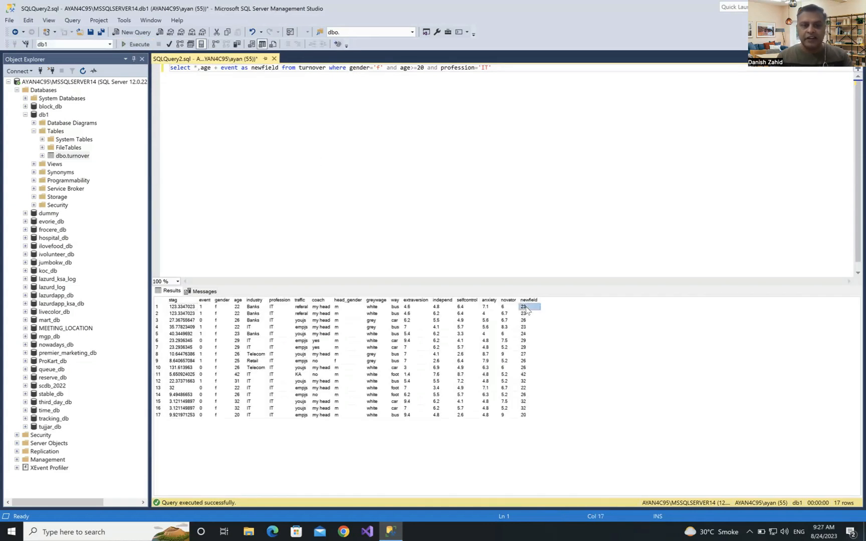
{"action": "left_click", "coordinate": [237, 307]}
{"action": "left_click", "coordinate": [203, 307]}
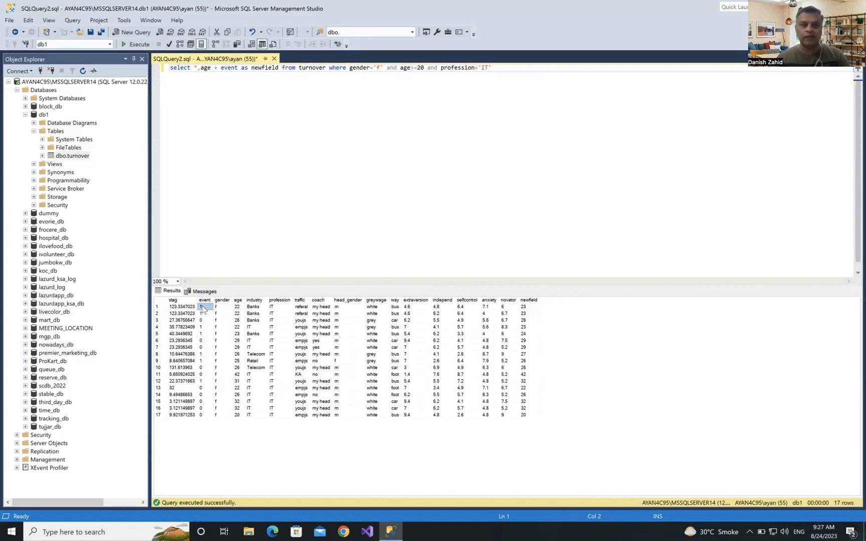
{"action": "left_click", "coordinate": [221, 69]}
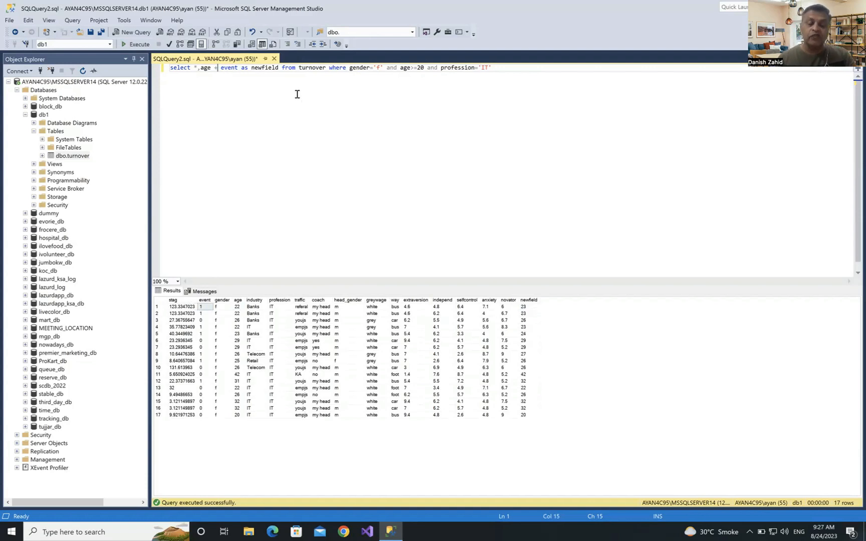
Split the query over four lines, starting new lines at the where clause, "and age>=20" and "and profession='IT'".
{"action": "left_click", "coordinate": [326, 67]}
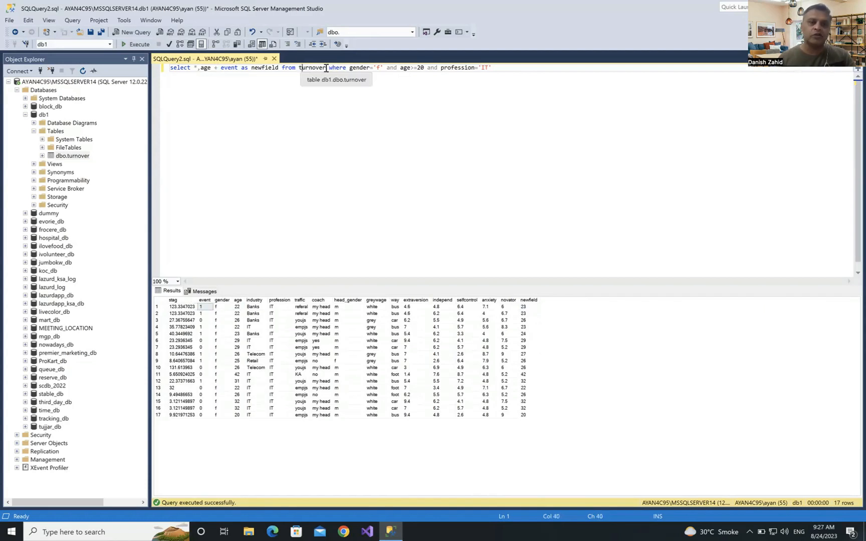
{"action": "key", "text": "Return"}
{"action": "left_click", "coordinate": [226, 75]}
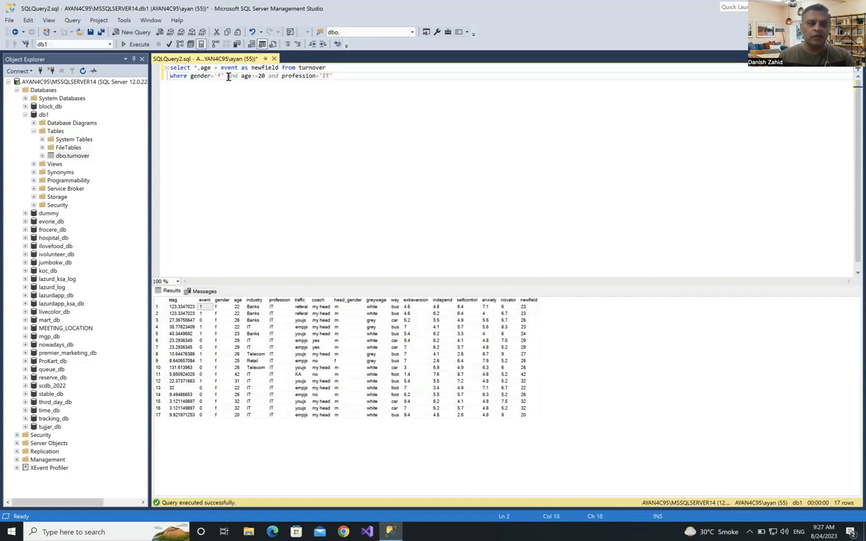
{"action": "key", "text": "Return"}
{"action": "left_click", "coordinate": [223, 83]}
{"action": "key", "text": "Return"}
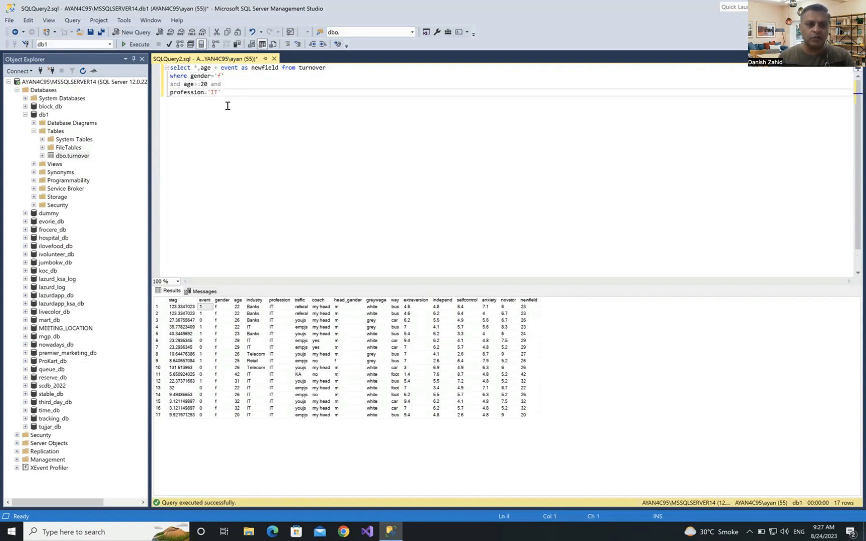
{"action": "left_click", "coordinate": [210, 85]}
{"action": "key", "text": "Return"}
{"action": "left_click", "coordinate": [169, 100]}
{"action": "key", "text": "BackSpace"}
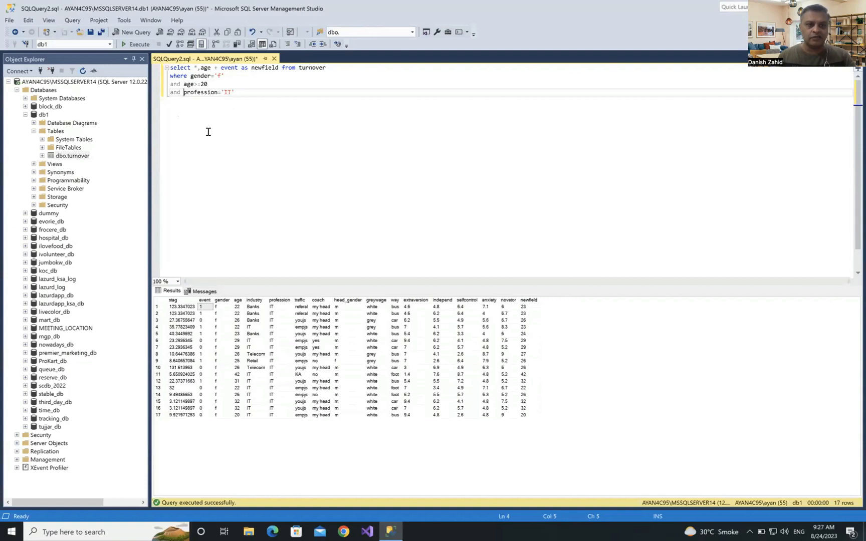
Add a fifth line to the query with the condition "and industry<>'Banks'".
{"action": "left_click", "coordinate": [234, 92]}
{"action": "key", "text": "Return"}
{"action": "type", "text": "and"}
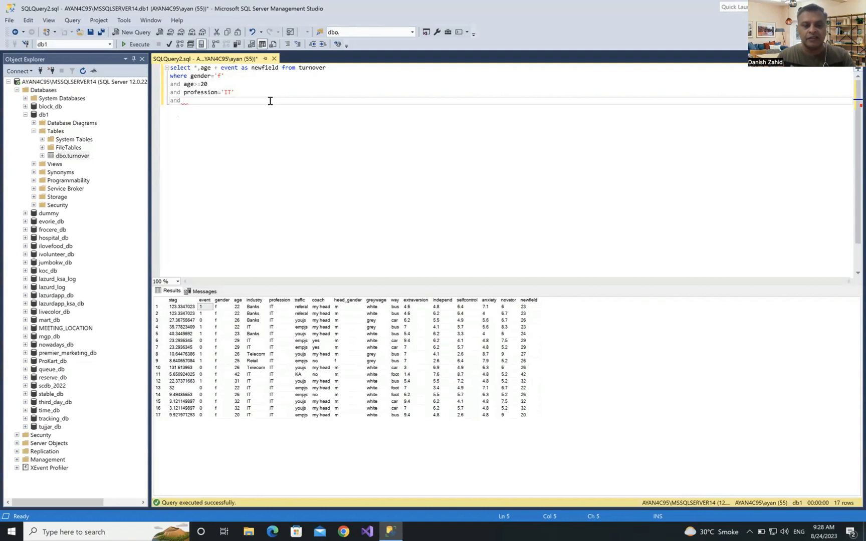
{"action": "type", "text": "ind"}
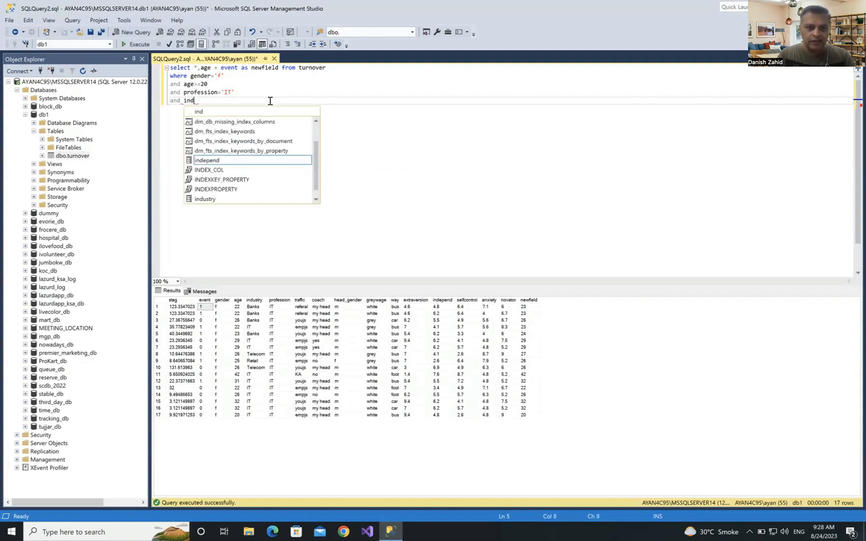
{"action": "type", "text": "ustry"}
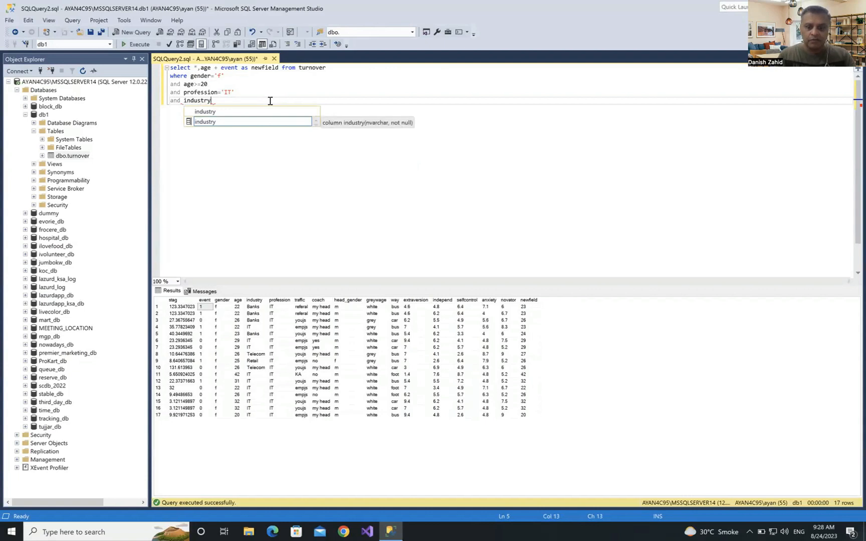
{"action": "type", "text": "<>"}
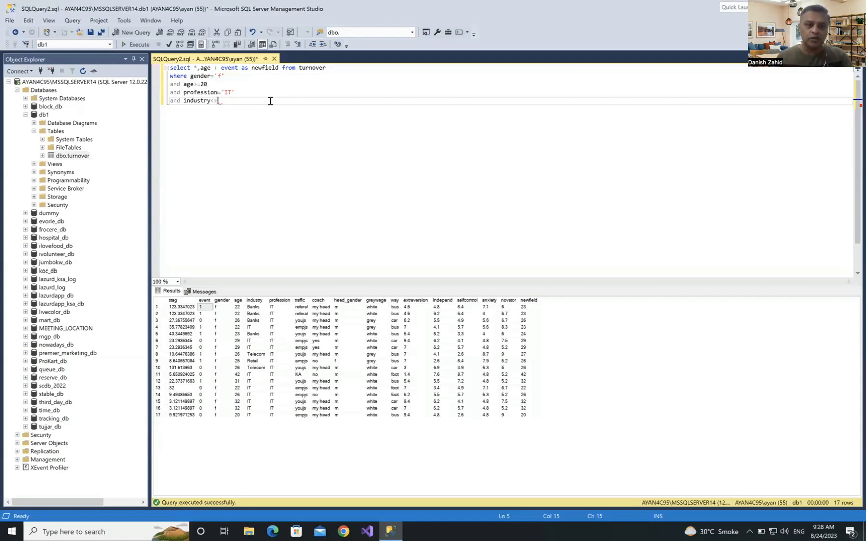
{"action": "type", "text": "'"}
{"action": "key", "text": "Left"}
{"action": "type", "text": "Banks"}
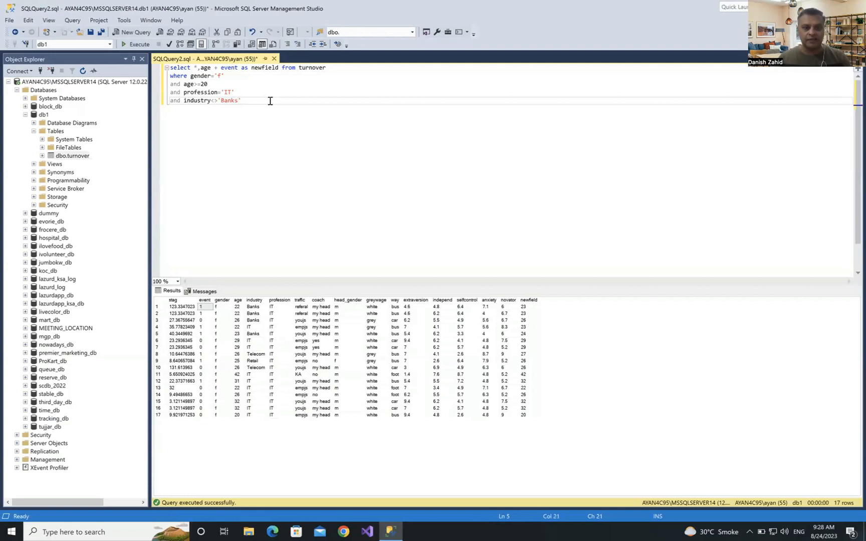
Execute the query and check the industry values in several result rows.
{"action": "left_click", "coordinate": [139, 44]}
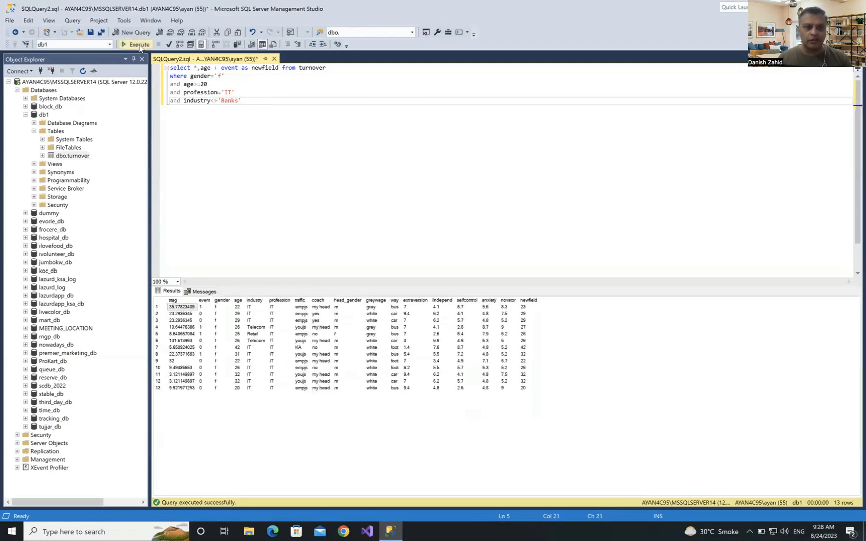
{"action": "left_click", "coordinate": [252, 307]}
{"action": "left_click", "coordinate": [254, 333]}
{"action": "left_click", "coordinate": [257, 374]}
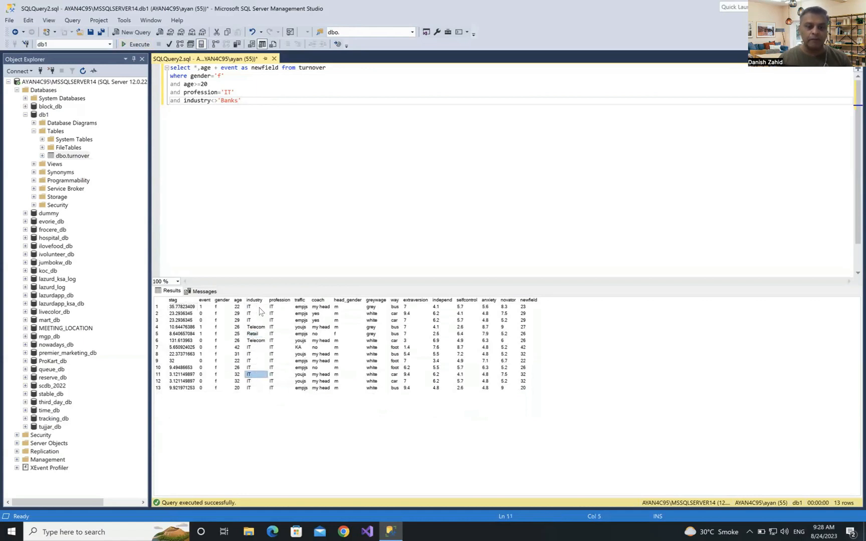
Change the excluded industry to 'IT', execute the query, and check the profession and industry values in the results.
{"action": "double_click", "coordinate": [228, 100]}
{"action": "type", "text": "IT"}
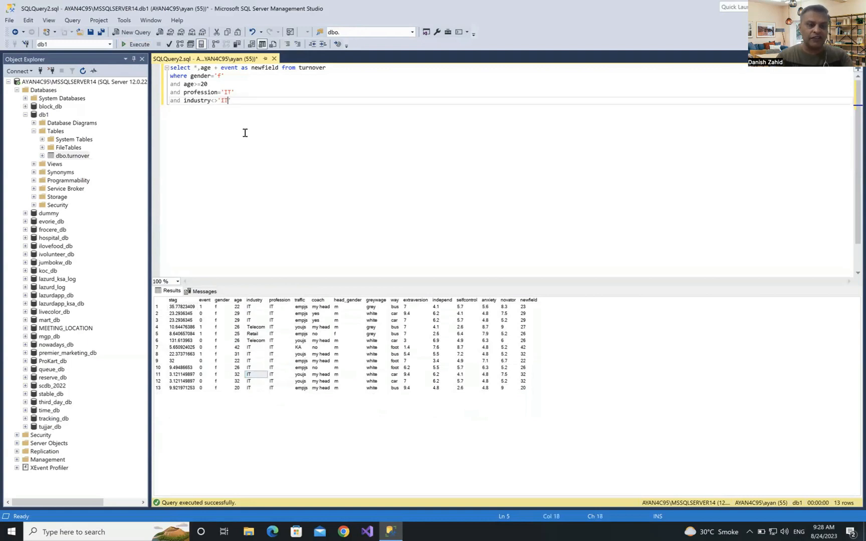
{"action": "left_click", "coordinate": [135, 45]}
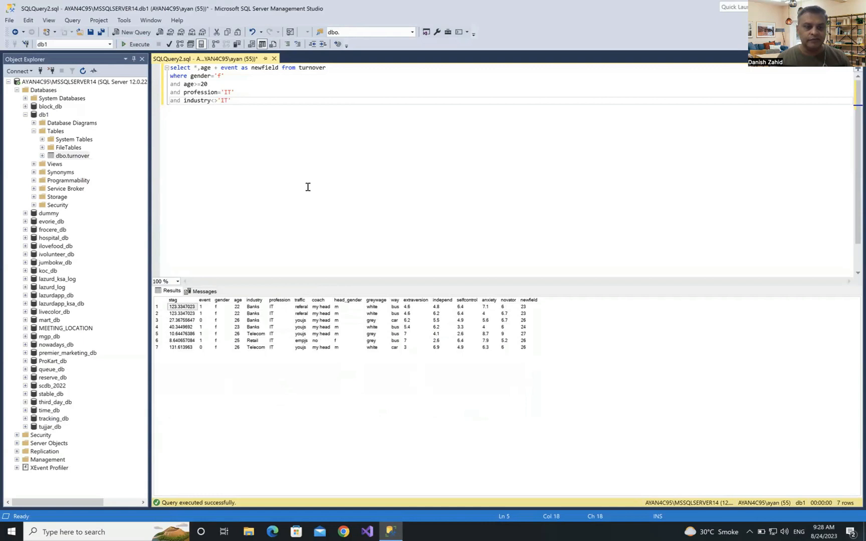
{"action": "left_click", "coordinate": [278, 307]}
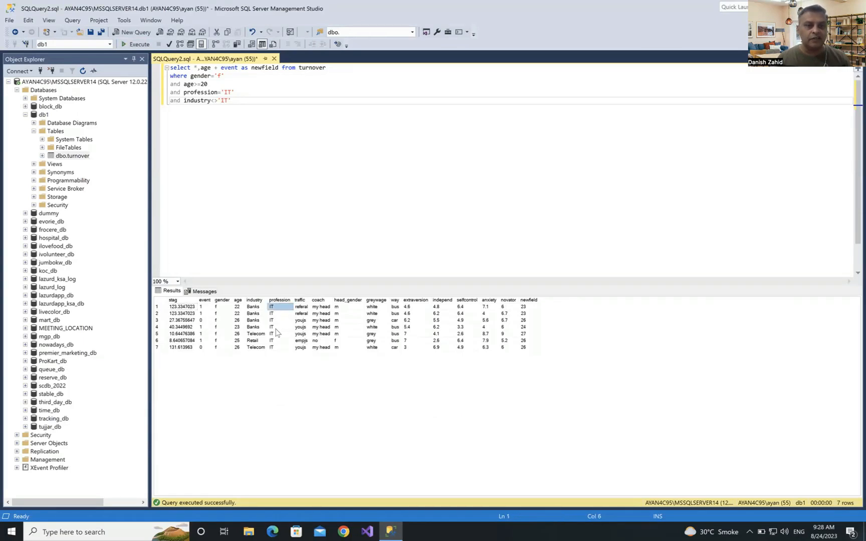
{"action": "left_click", "coordinate": [260, 309]}
{"action": "left_click", "coordinate": [259, 321]}
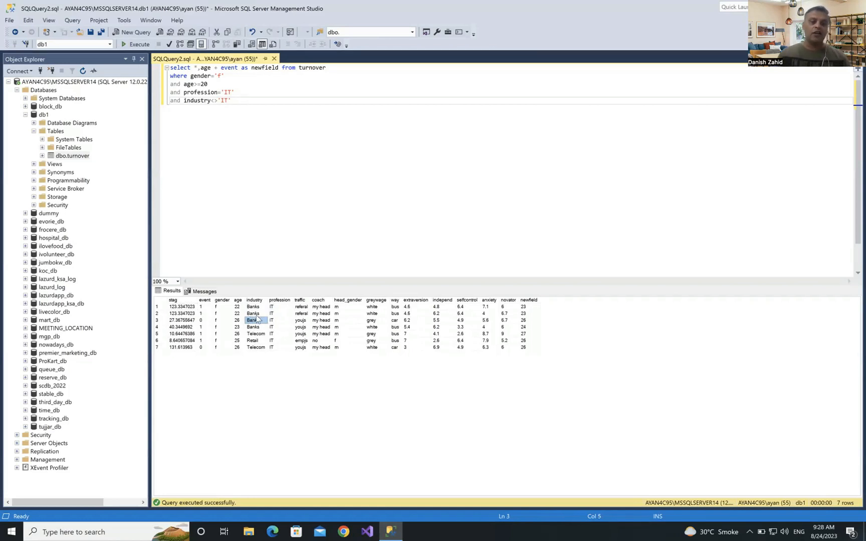
Replace the not-equal operator in the industry condition with = so it reads industry='IT', and execute the query.
{"action": "left_click", "coordinate": [217, 100]}
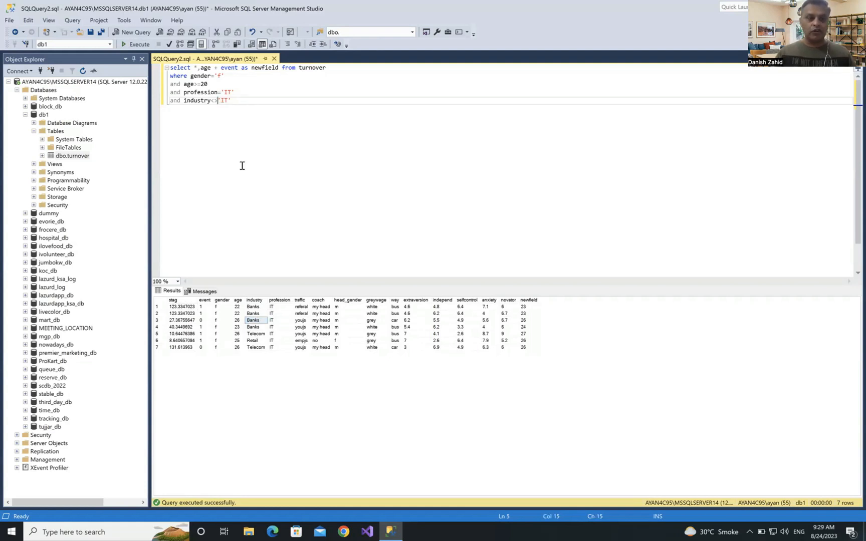
{"action": "key", "text": "BackSpace"}
{"action": "key", "text": "BackSpace"}
{"action": "type", "text": "="}
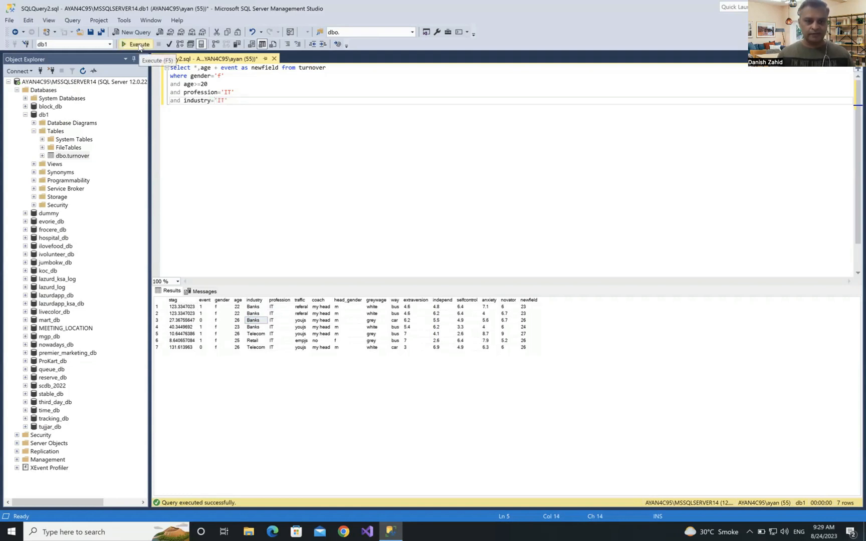
{"action": "left_click", "coordinate": [140, 46]}
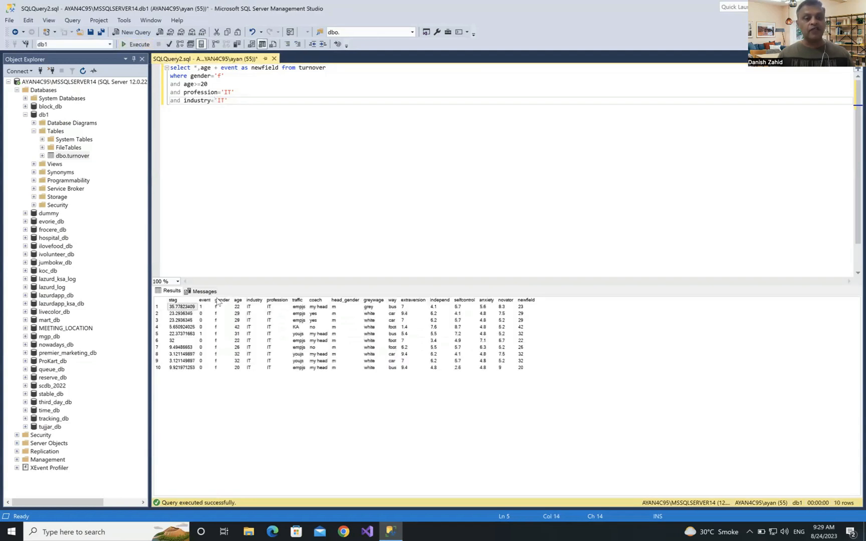
Examine the industry column across the result rows of the industry='IT' query.
{"action": "left_click", "coordinate": [253, 313]}
{"action": "left_click", "coordinate": [252, 340]}
{"action": "left_click", "coordinate": [253, 353]}
{"action": "left_click", "coordinate": [253, 361]}
{"action": "left_click", "coordinate": [253, 335]}
{"action": "left_click", "coordinate": [253, 313]}
{"action": "left_click", "coordinate": [253, 341]}
Change the industry condition to industry!='IT', execute the query, and check the industry values down the result rows.
{"action": "left_click", "coordinate": [211, 101]}
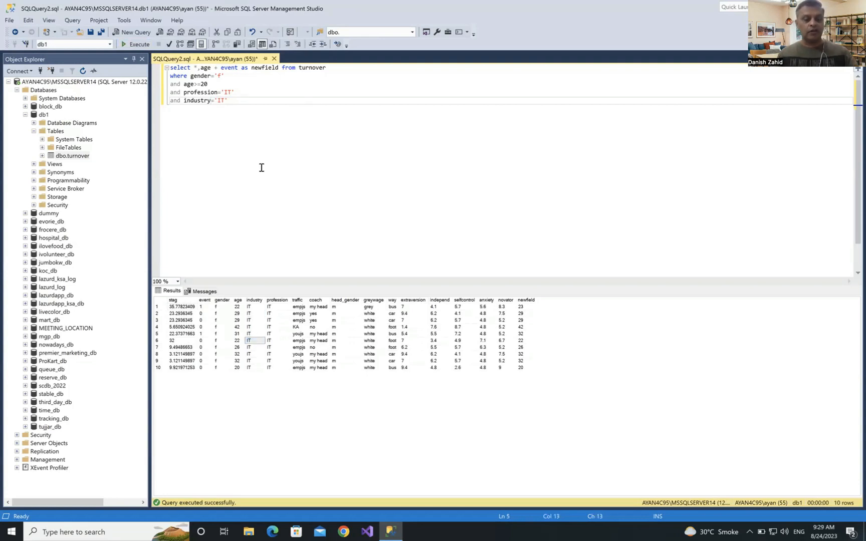
{"action": "type", "text": "!"}
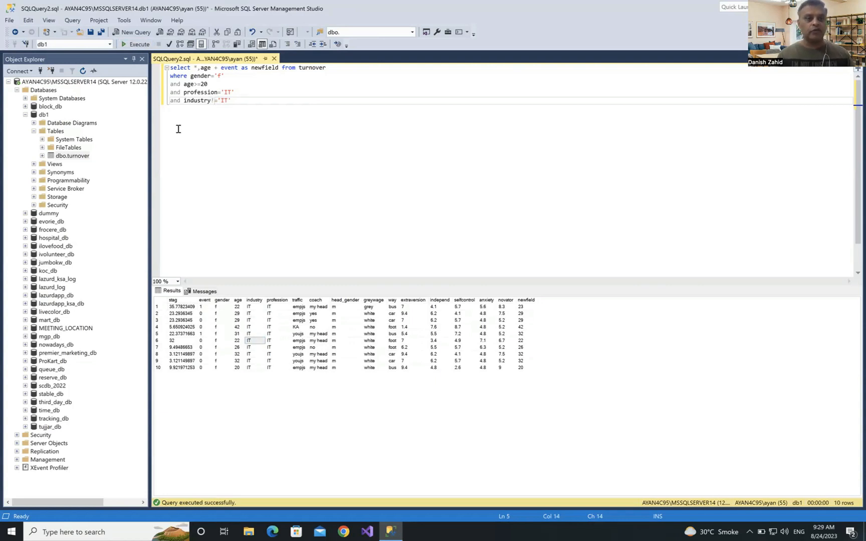
{"action": "left_click", "coordinate": [142, 48]}
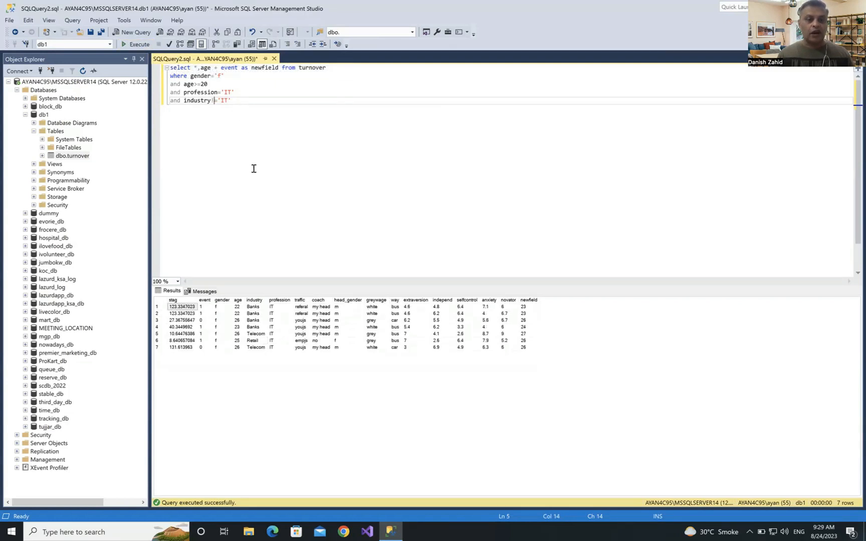
{"action": "left_click", "coordinate": [260, 308]}
{"action": "left_click", "coordinate": [258, 320]}
{"action": "left_click", "coordinate": [257, 334]}
{"action": "left_click", "coordinate": [256, 340]}
{"action": "left_click", "coordinate": [257, 347]}
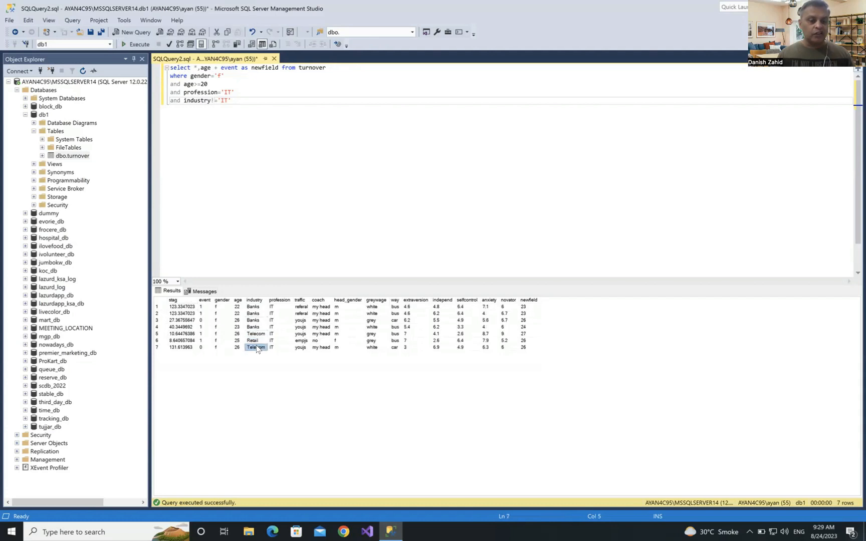
{"action": "left_click", "coordinate": [254, 307]}
{"action": "left_click", "coordinate": [213, 100]}
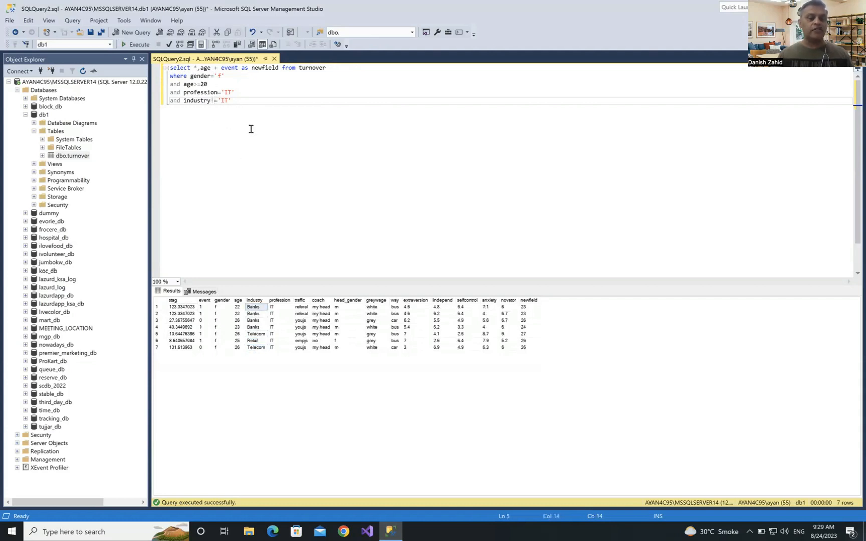